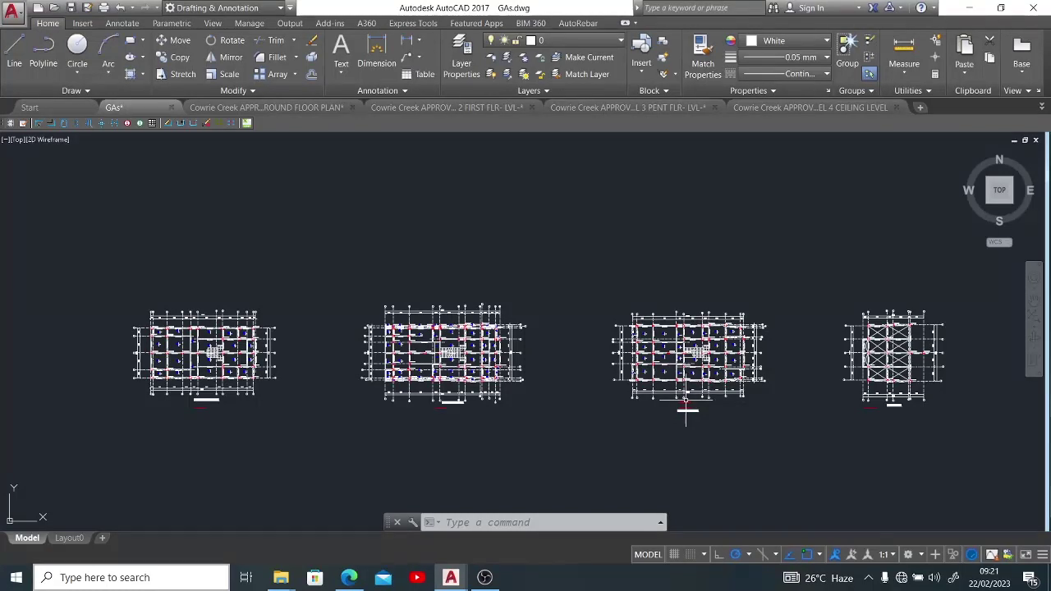
Bring up the Windows search while GAs.dwg with its four floor plans stays open in AutoCAD.
mouse_move(685, 407)
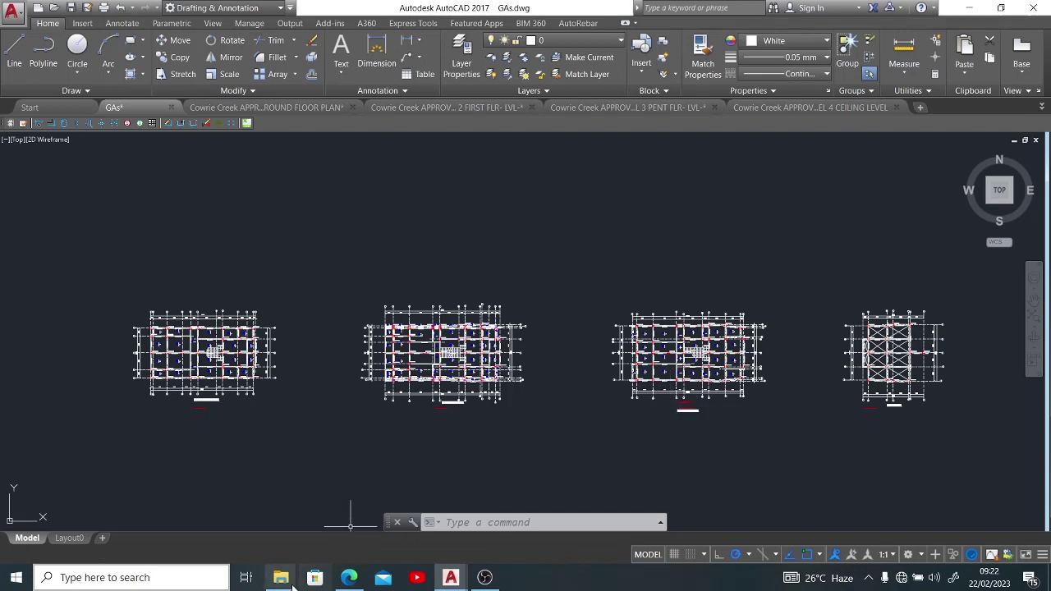
Search 'DESIGN' and launch ProtaStructure 2021 from the DESIGN APPS > PROTA 2021 folder.
mouse_move(283, 581)
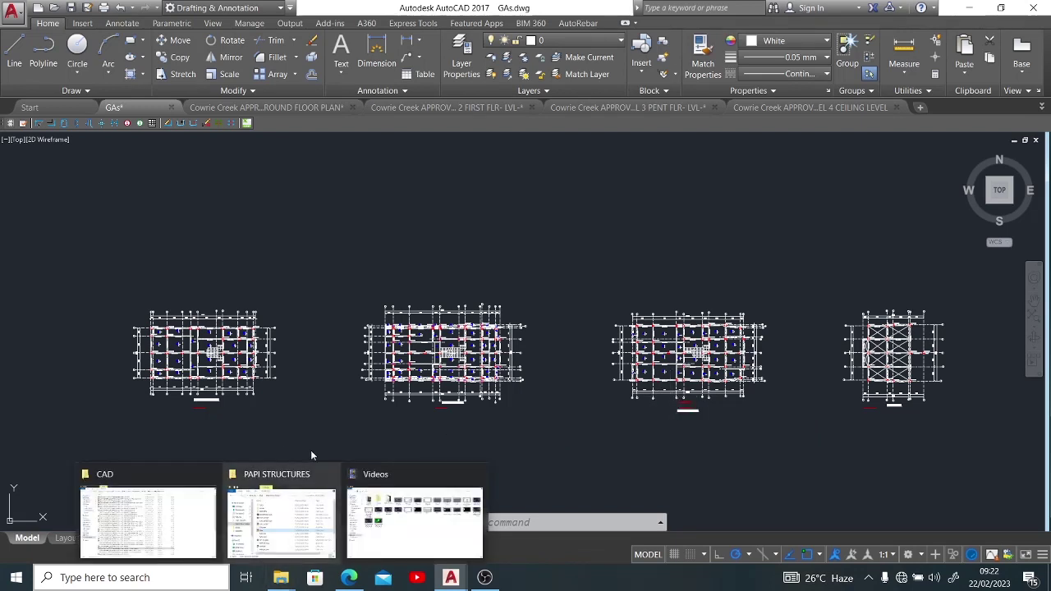
left_click(121, 585)
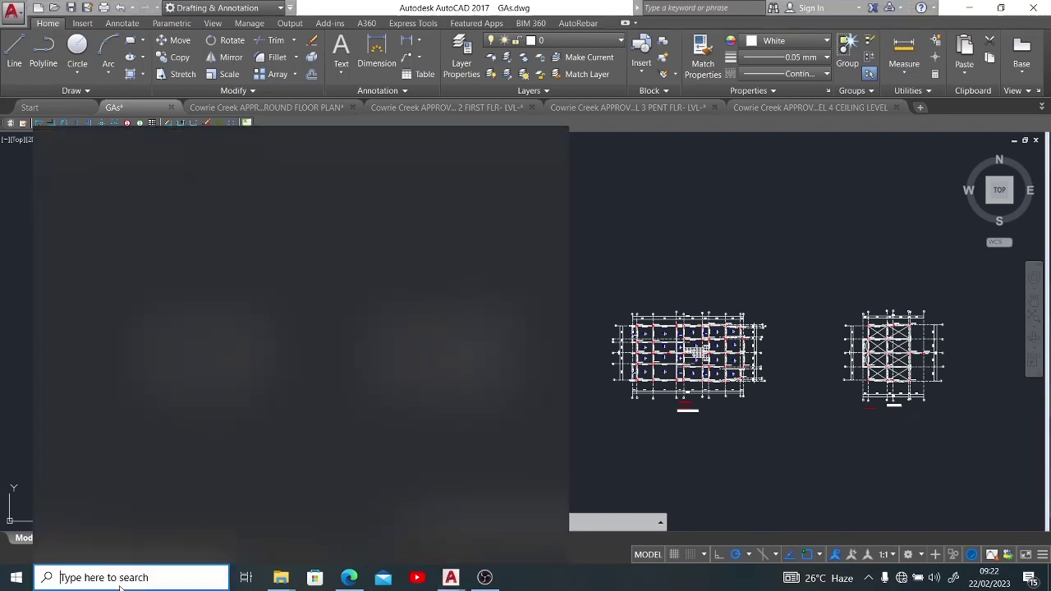
type("DESIGN")
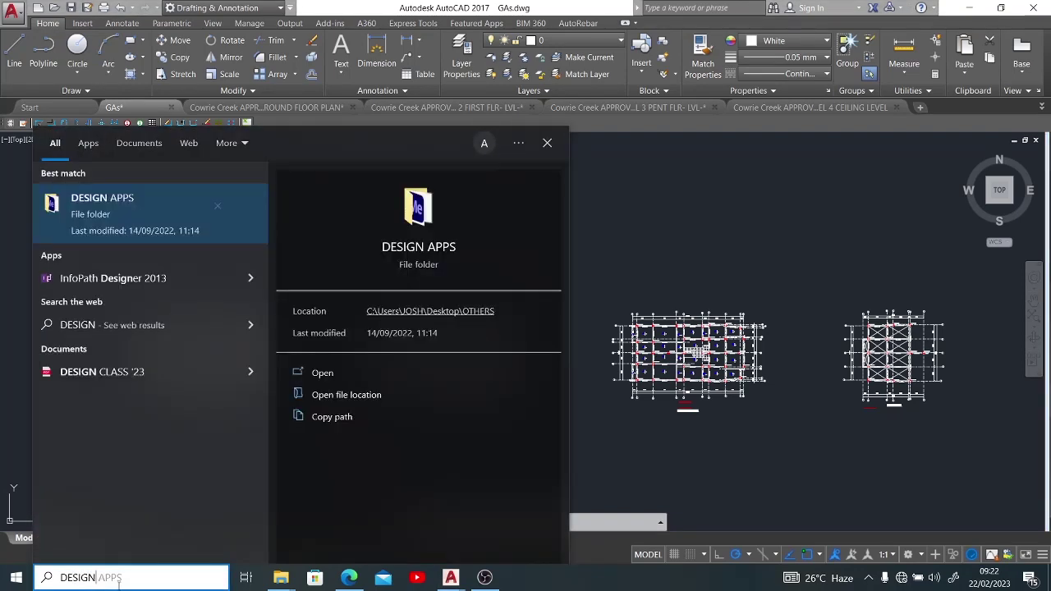
left_click(119, 213)
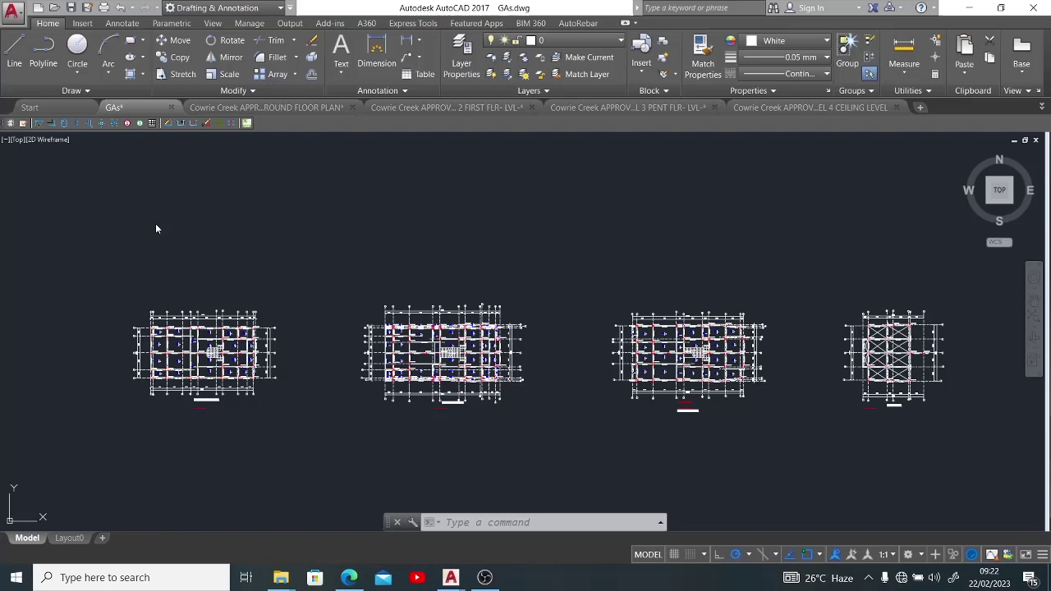
left_click(239, 278)
double_click(239, 279)
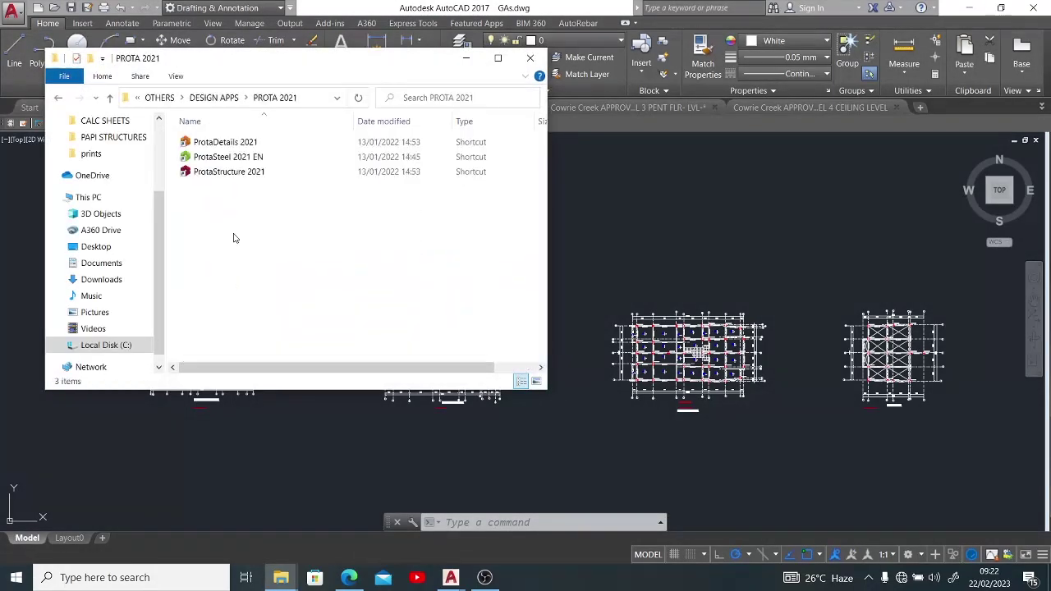
left_click(239, 171)
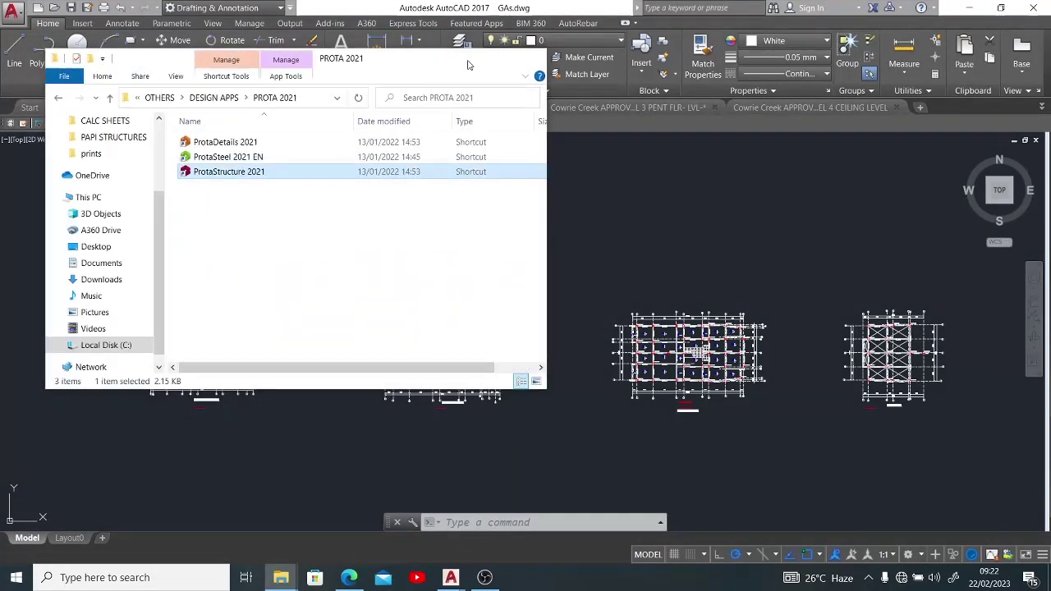
Minimize the PROTA 2021 folder, AutoCAD, File Explorer and the PDF window to reveal ProtaStructure.
left_click(465, 59)
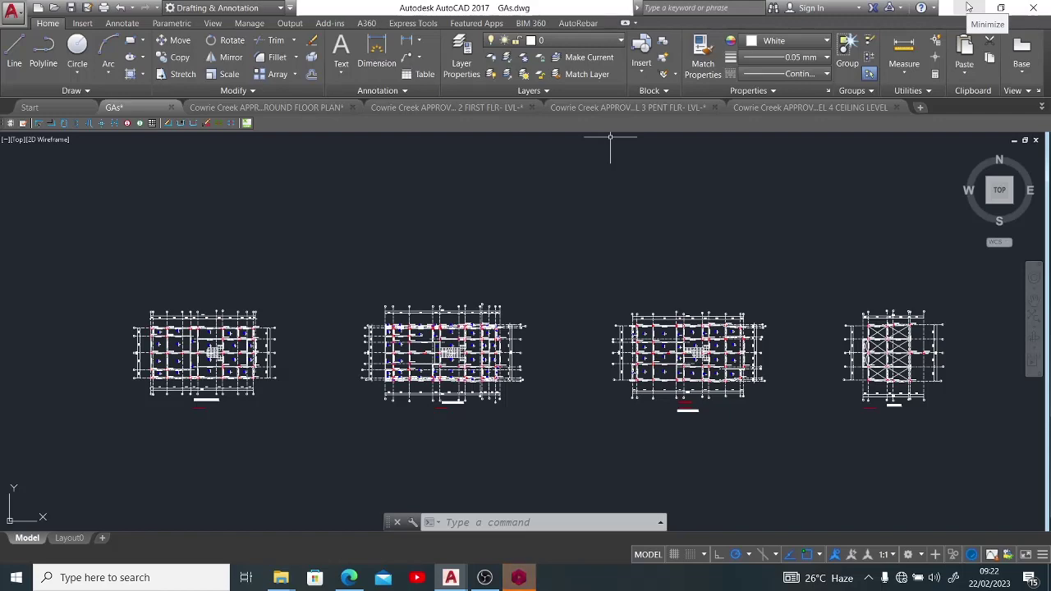
left_click(969, 8)
left_click(969, 11)
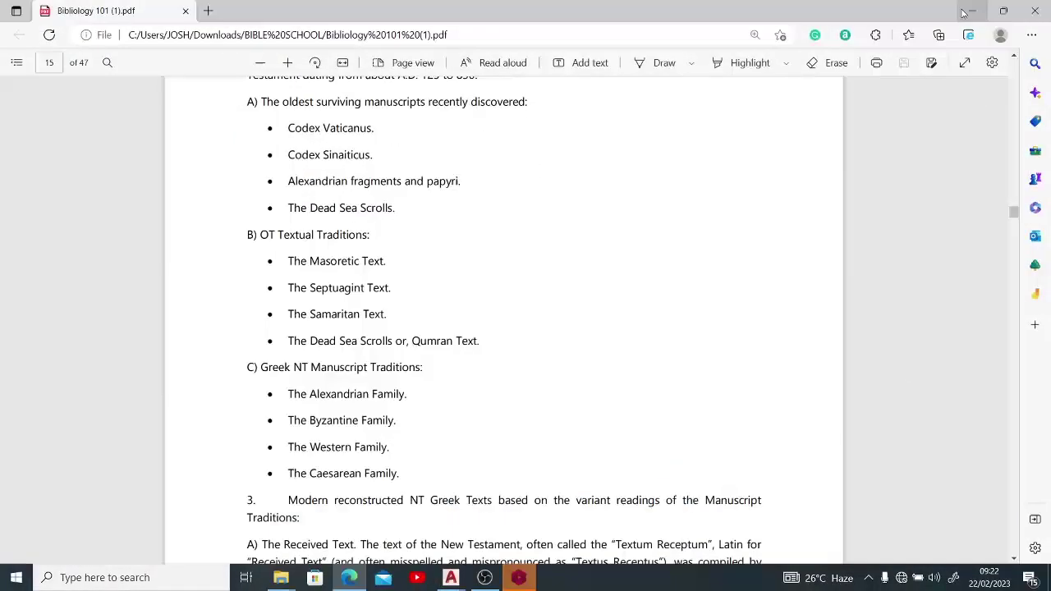
left_click(969, 11)
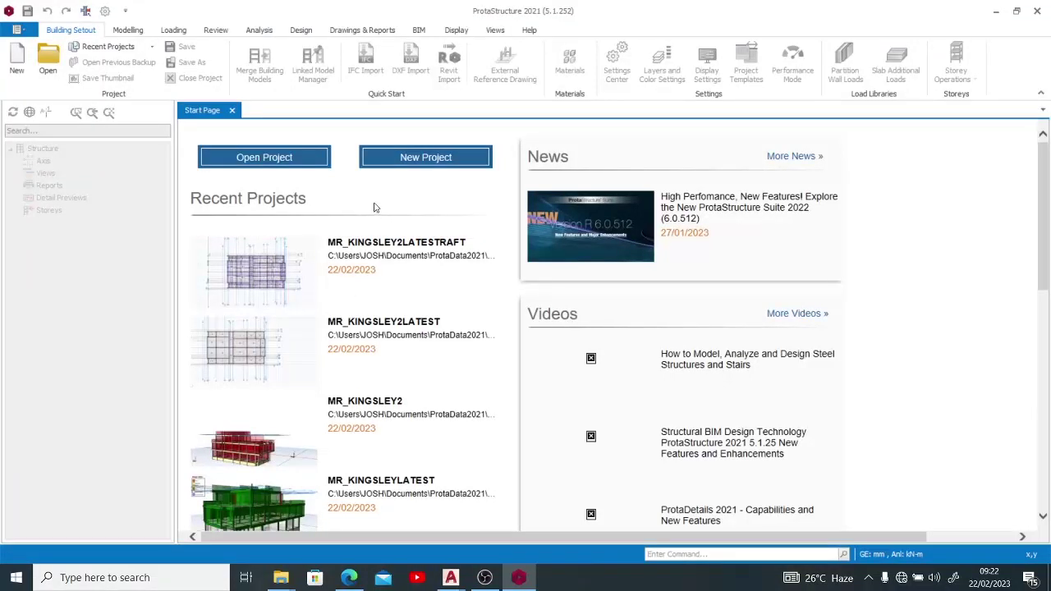
Create the new project 'TUTORIAL-' based on an existing project from the Projects list.
left_click(403, 159)
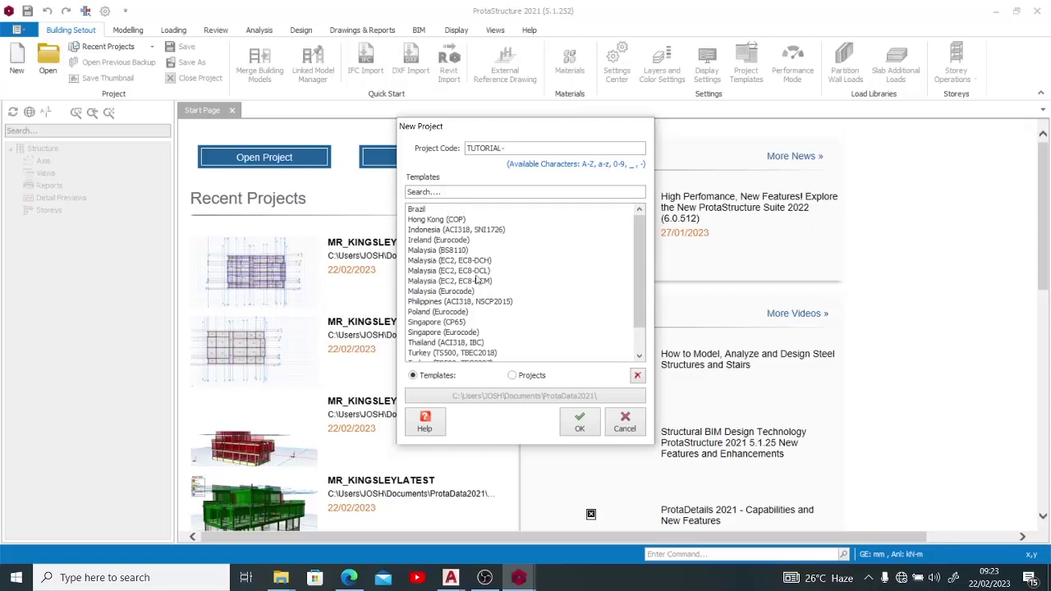
scroll(444, 244, "down", 1)
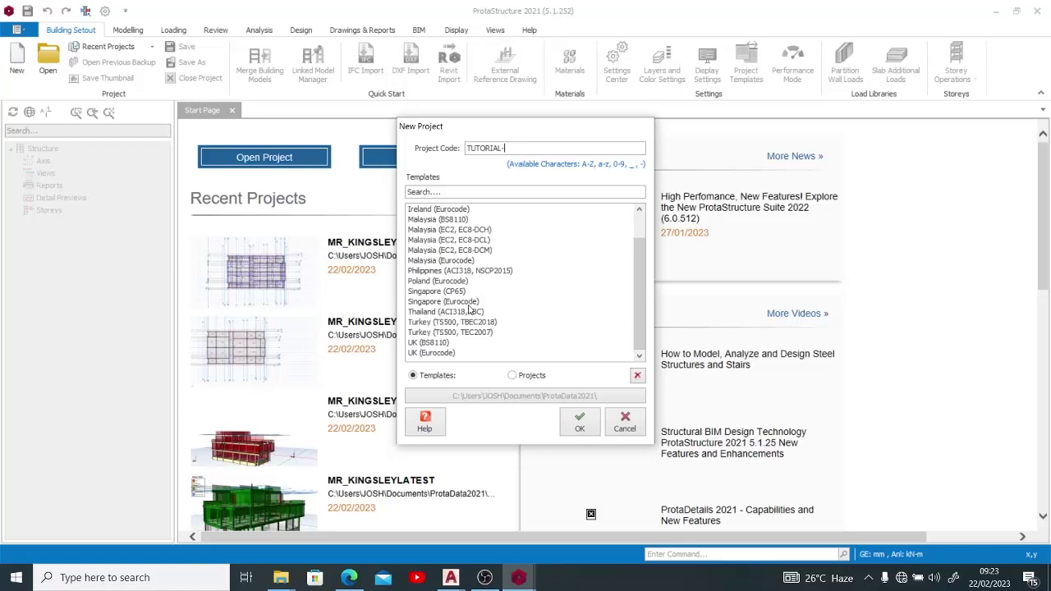
left_click(517, 380)
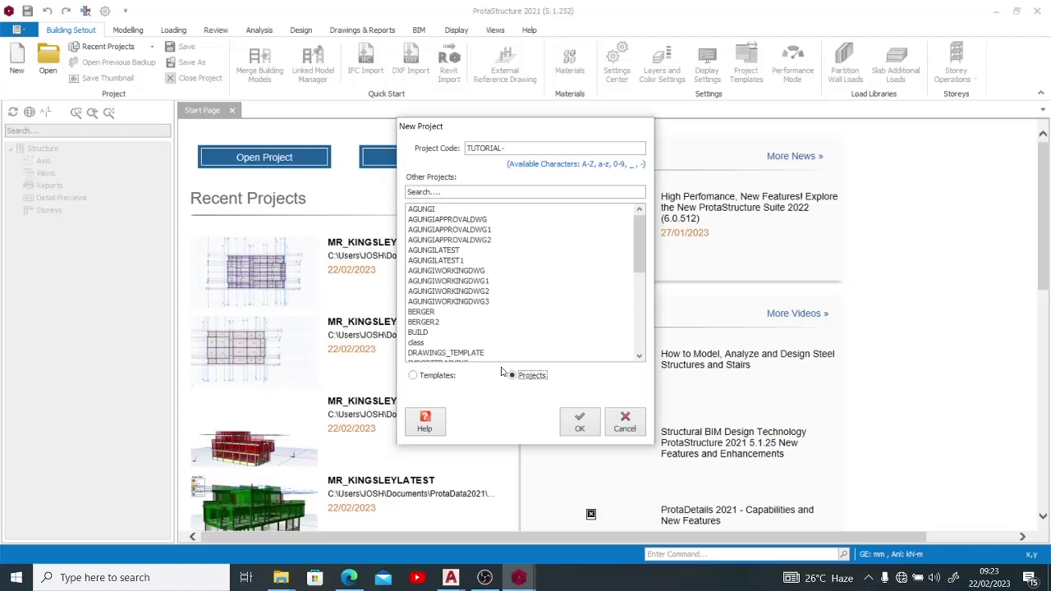
left_click(450, 376)
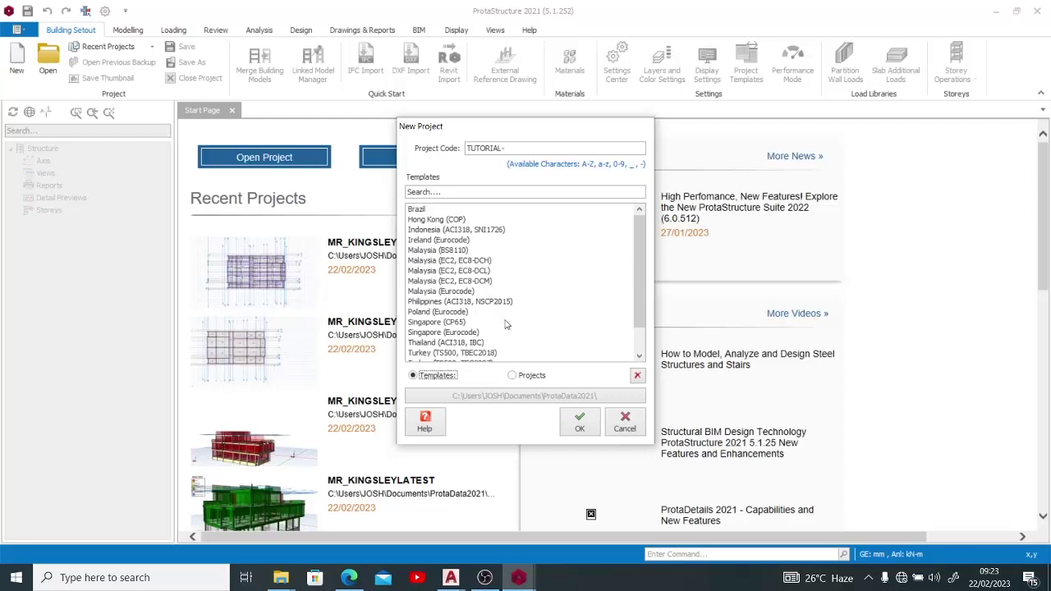
left_click(513, 376)
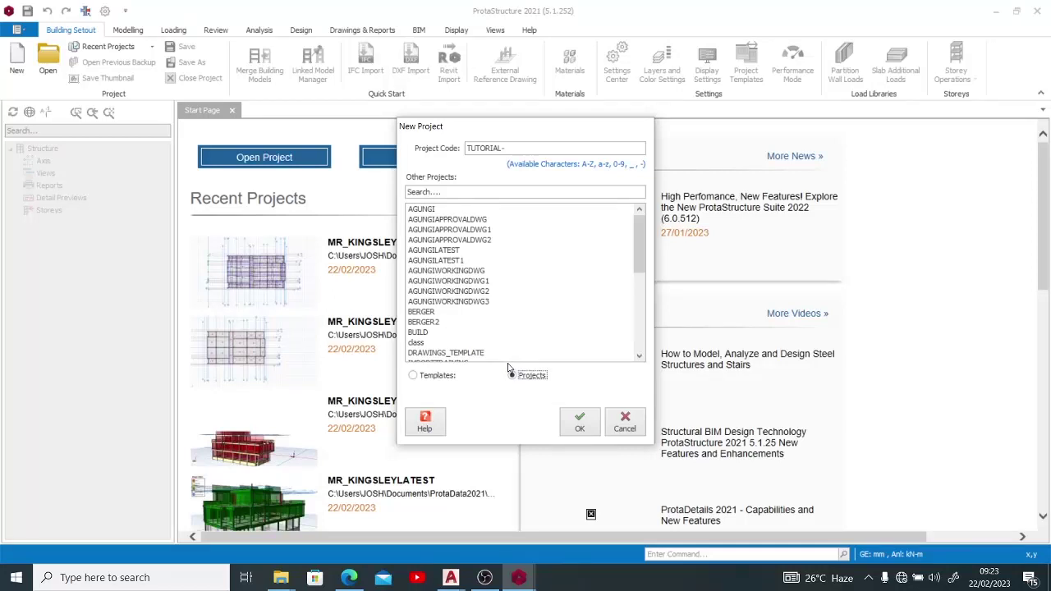
scroll(447, 284, "down", 5)
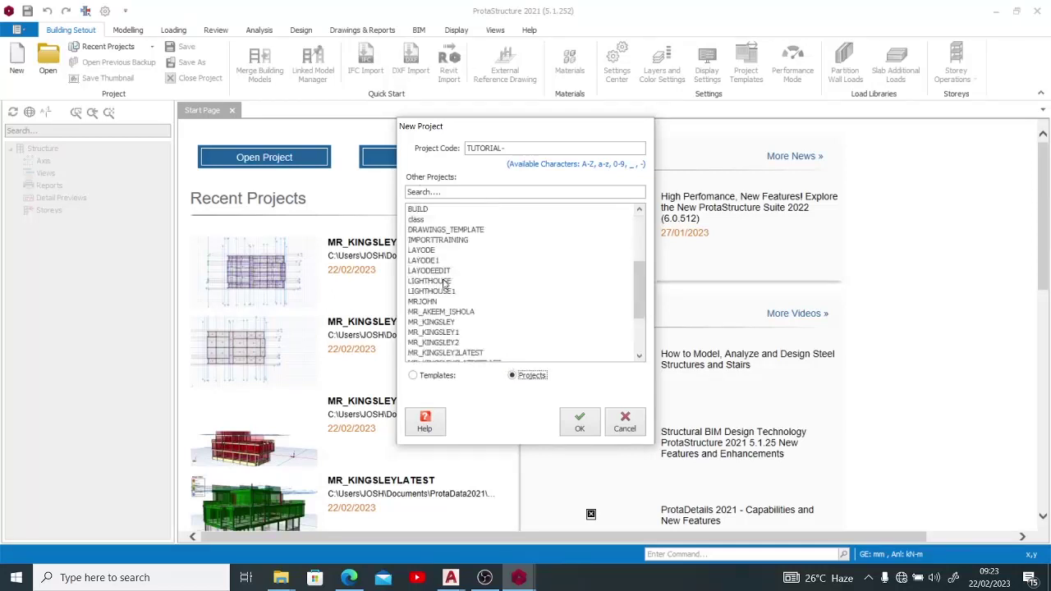
left_click(458, 312)
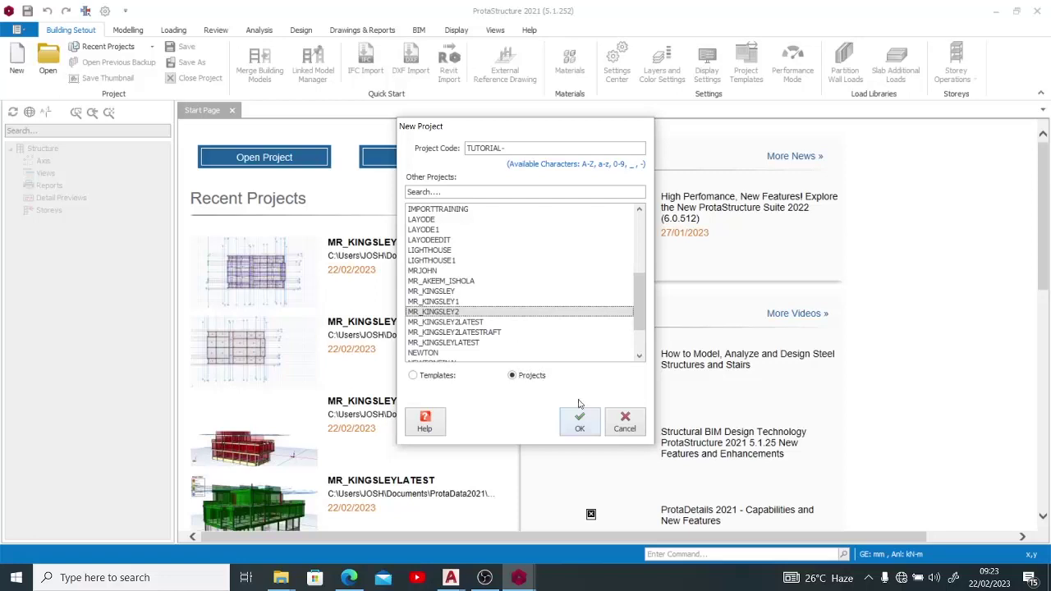
left_click(450, 292)
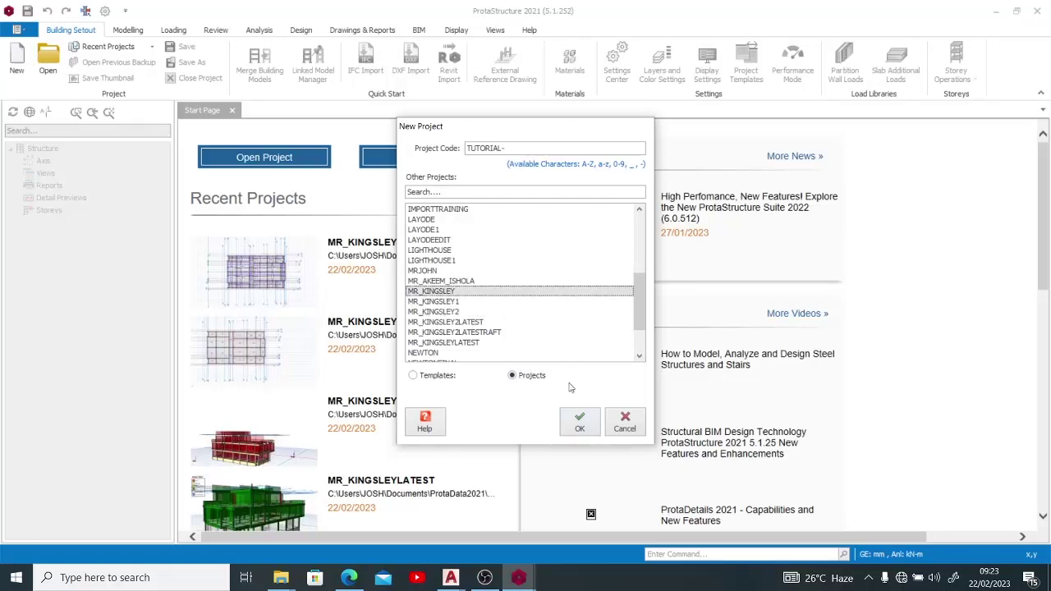
left_click(581, 420)
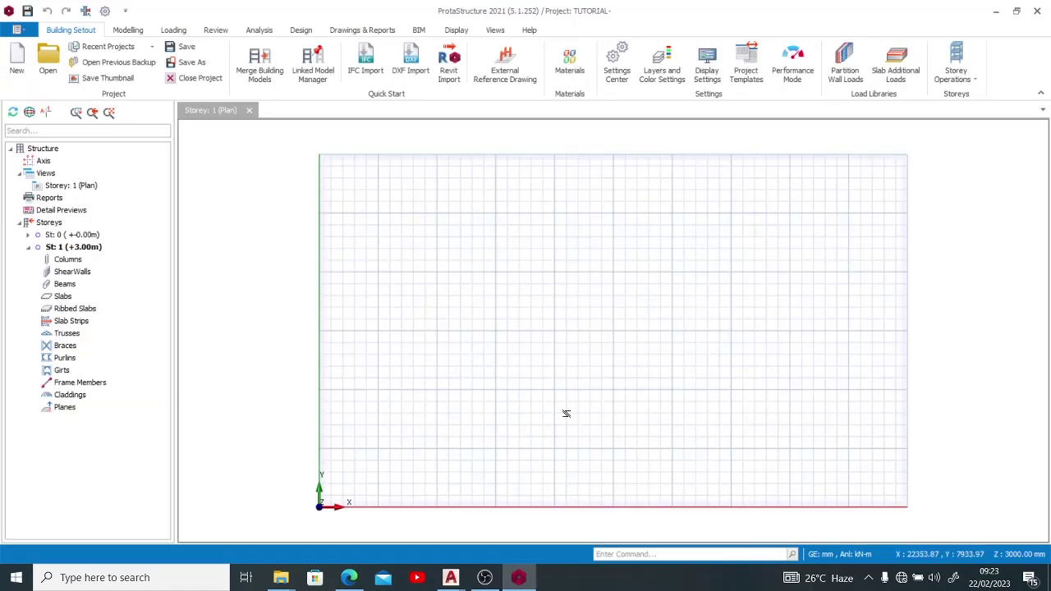
Zoom in and out on the empty Storey 1 plan grid of the TUTORIAL- project.
scroll(536, 317, "up", 1)
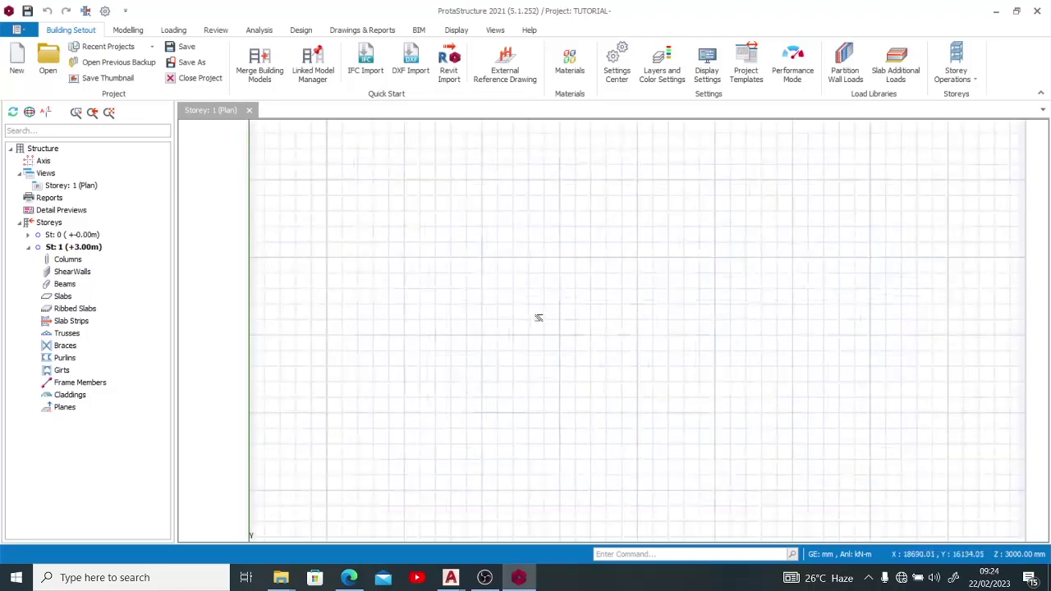
scroll(466, 330, "down", 1)
scroll(519, 289, "up", 1)
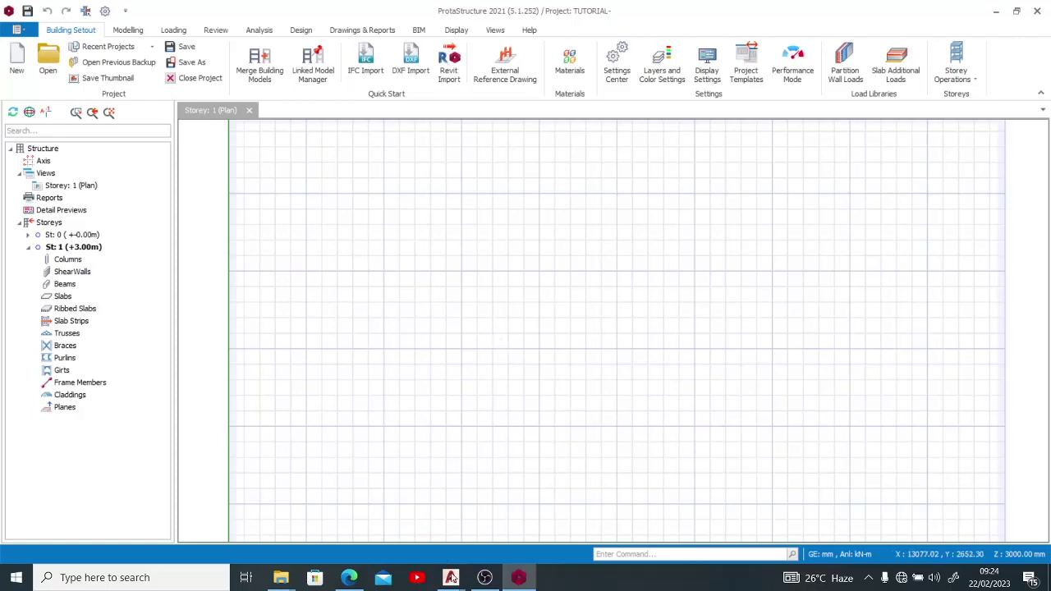
Copy all four GAs.dwg floor plans (2626 objects) to the clipboard in the maximized AutoCAD window.
mouse_move(458, 583)
left_click(348, 515)
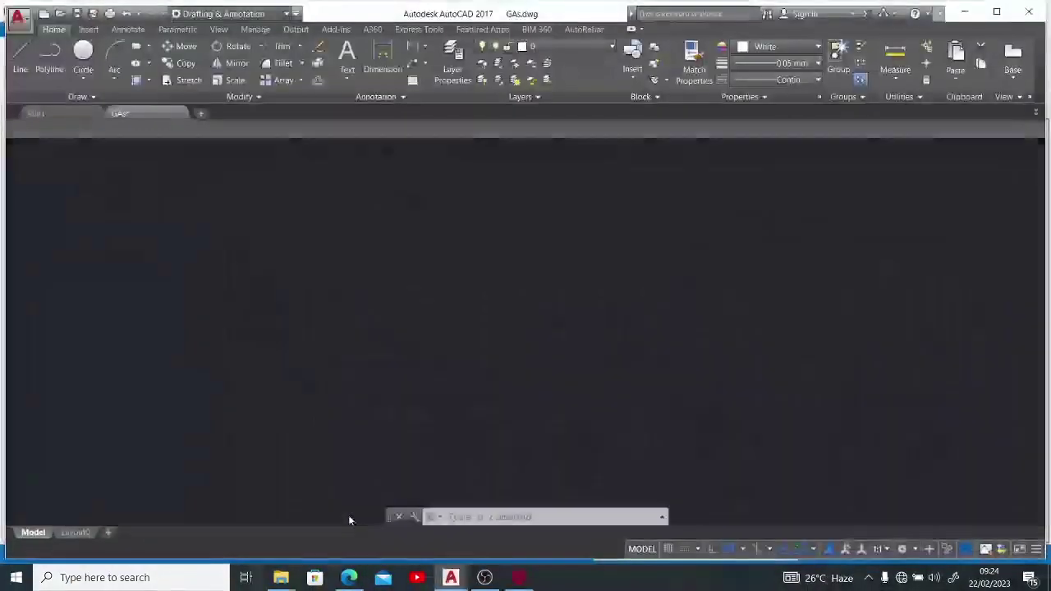
left_click(998, 11)
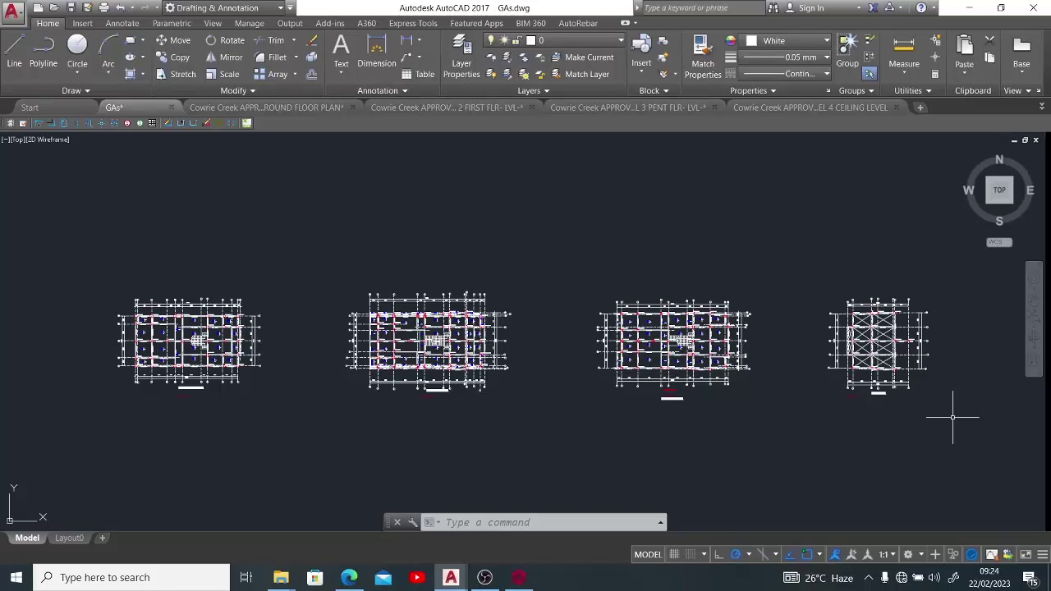
left_click(952, 416)
left_click(101, 237)
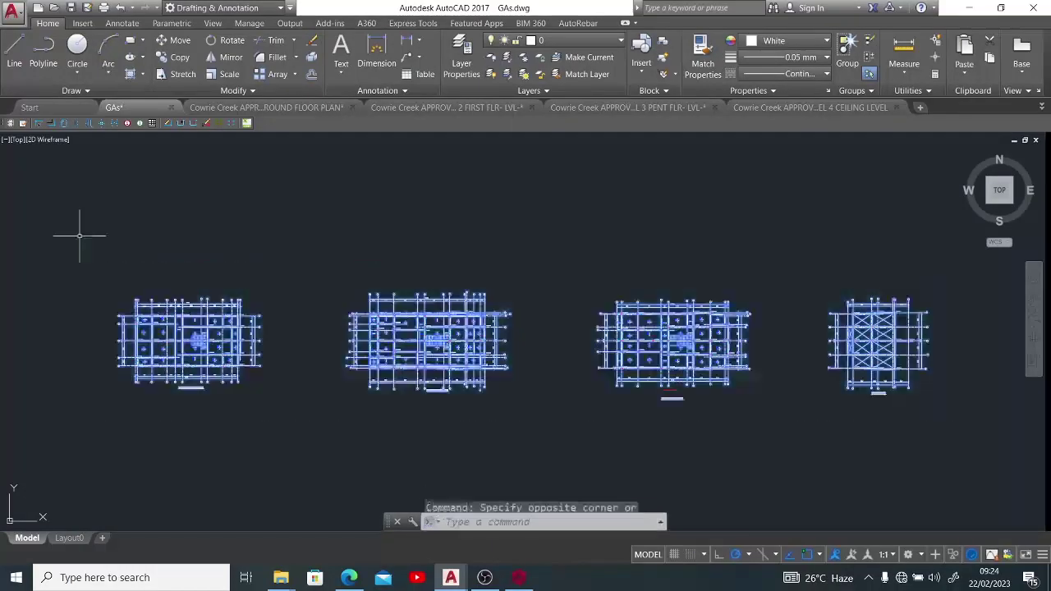
key("ctrl+c")
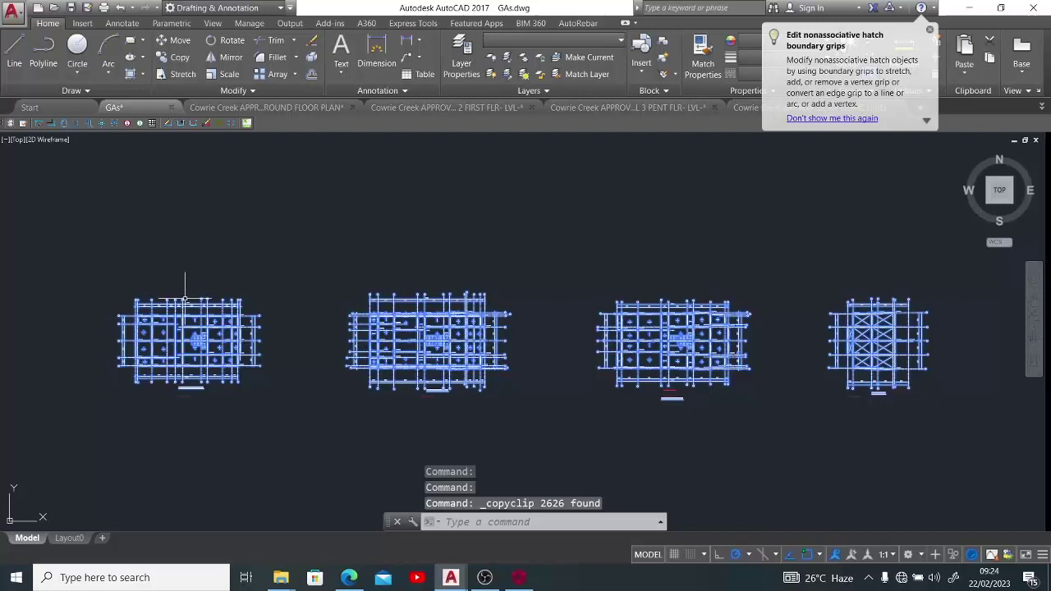
key("Escape")
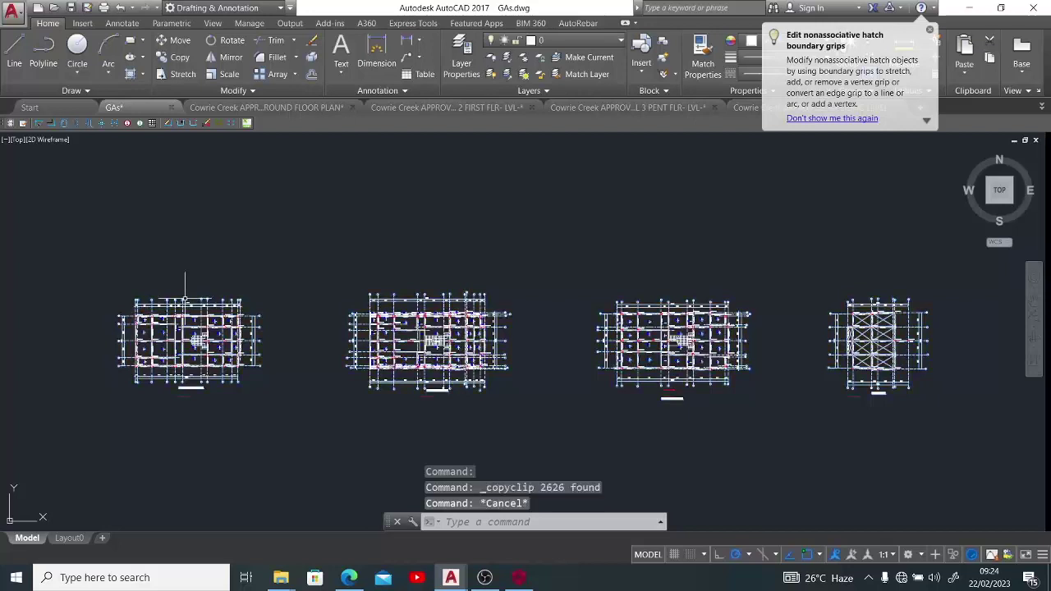
Switch to the IMPORT drawing and draw a line past the plans, then cancel it.
left_click(1041, 108)
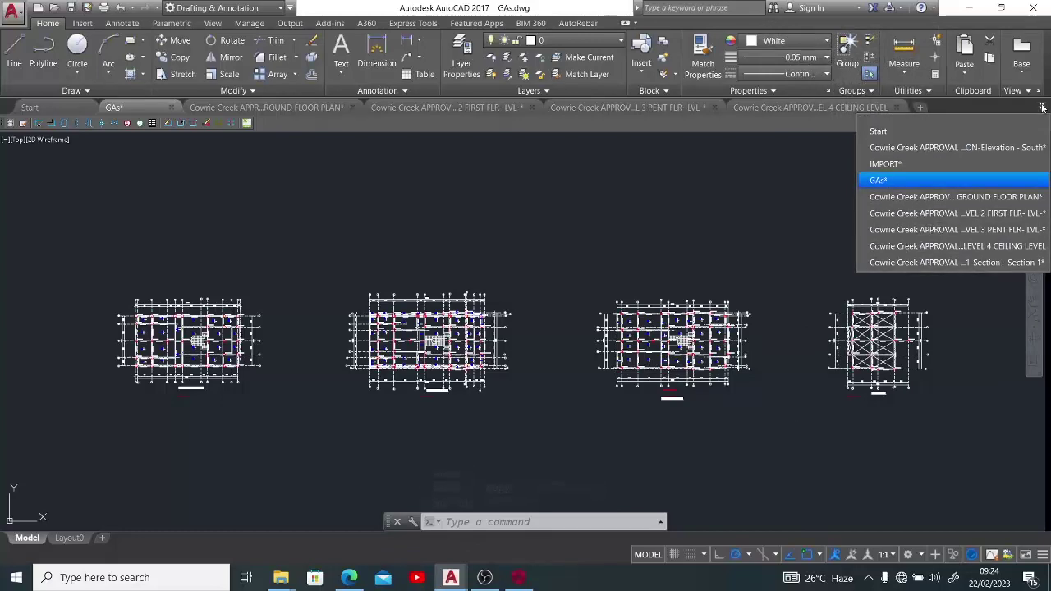
left_click(1012, 166)
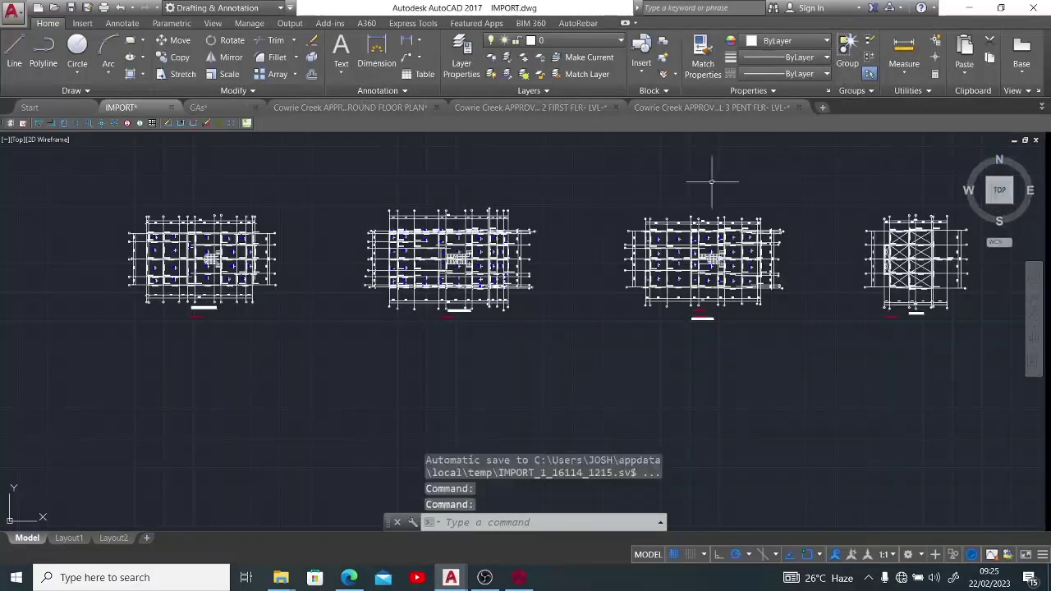
scroll(566, 246, "down", 4)
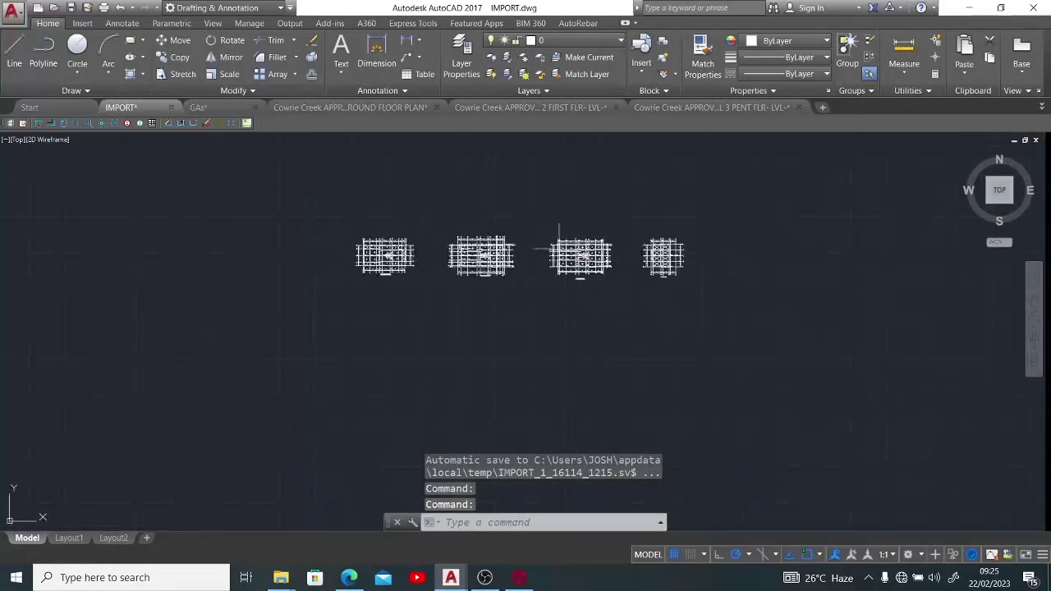
scroll(558, 247, "up", 4)
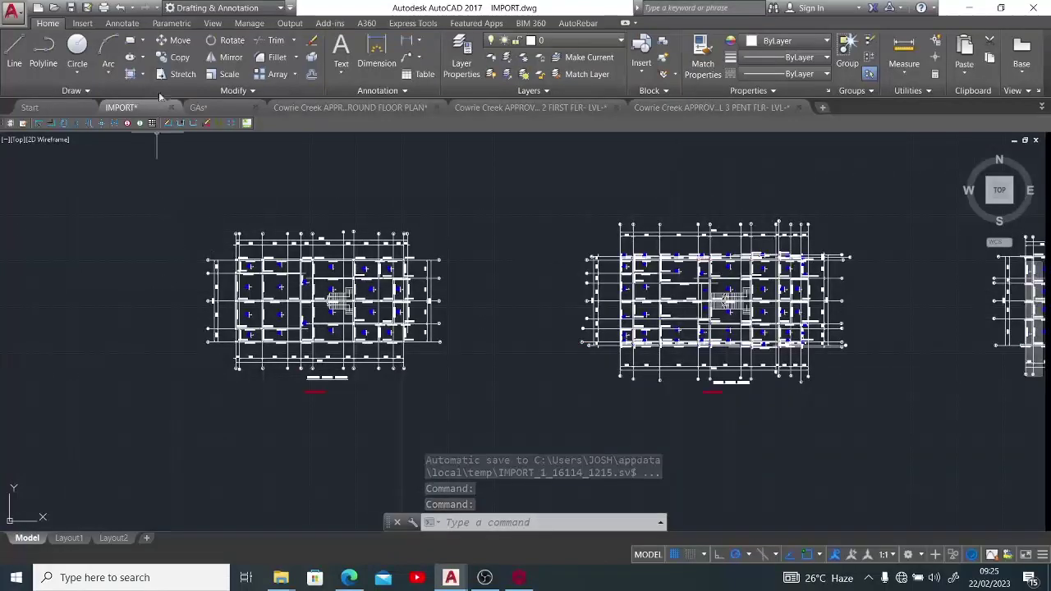
left_click(14, 54)
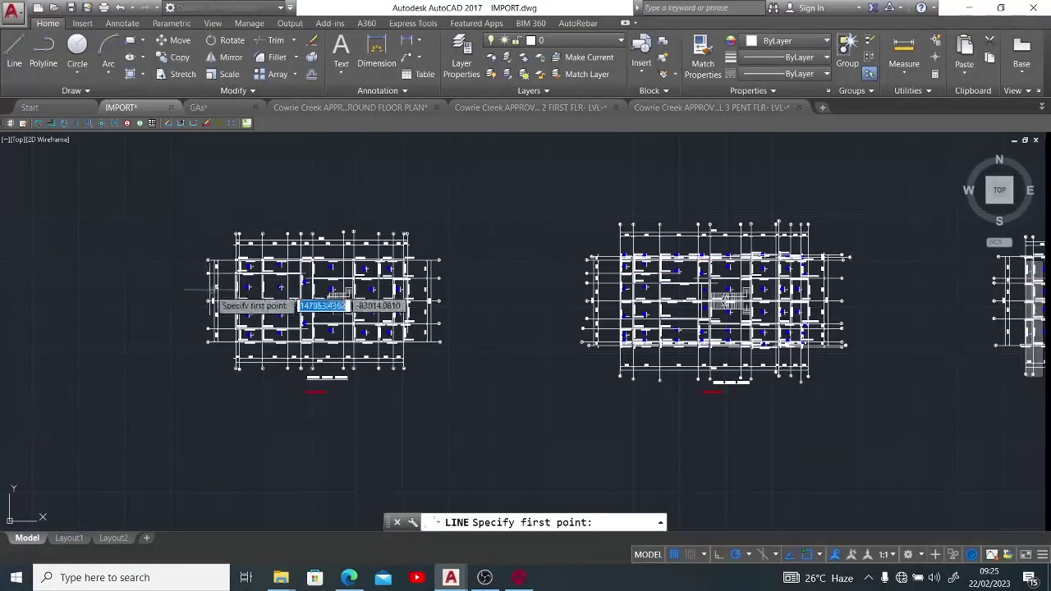
scroll(211, 287, "up", 4)
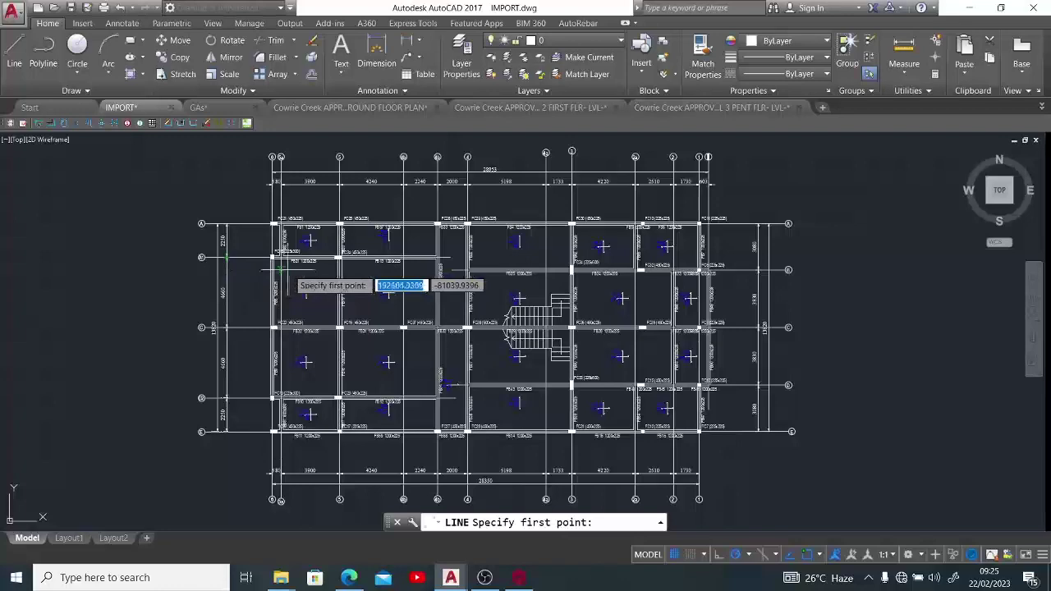
left_click(223, 220)
scroll(247, 226, "down", 5)
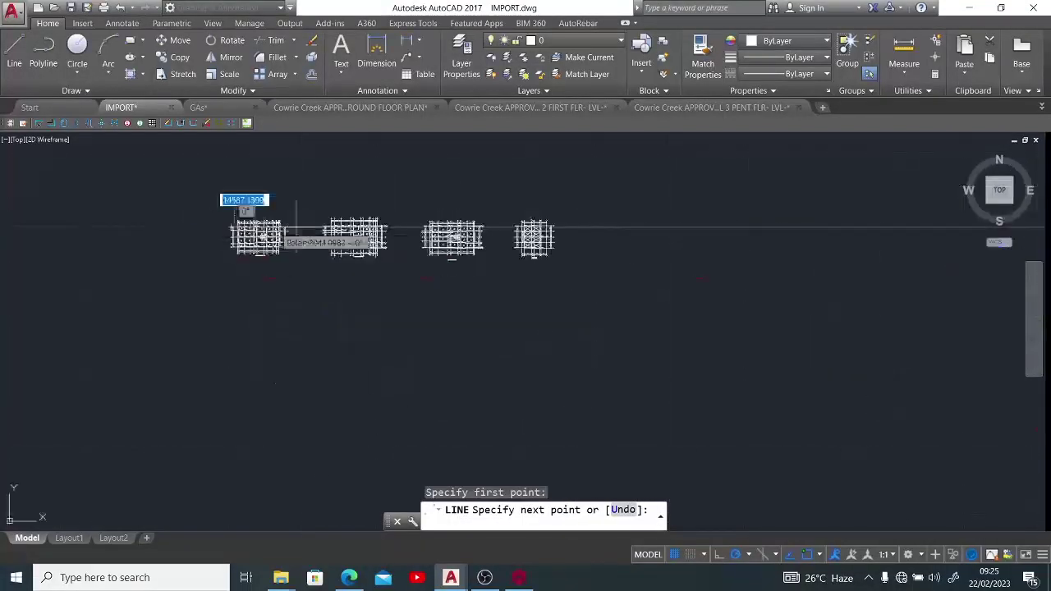
left_click(632, 227)
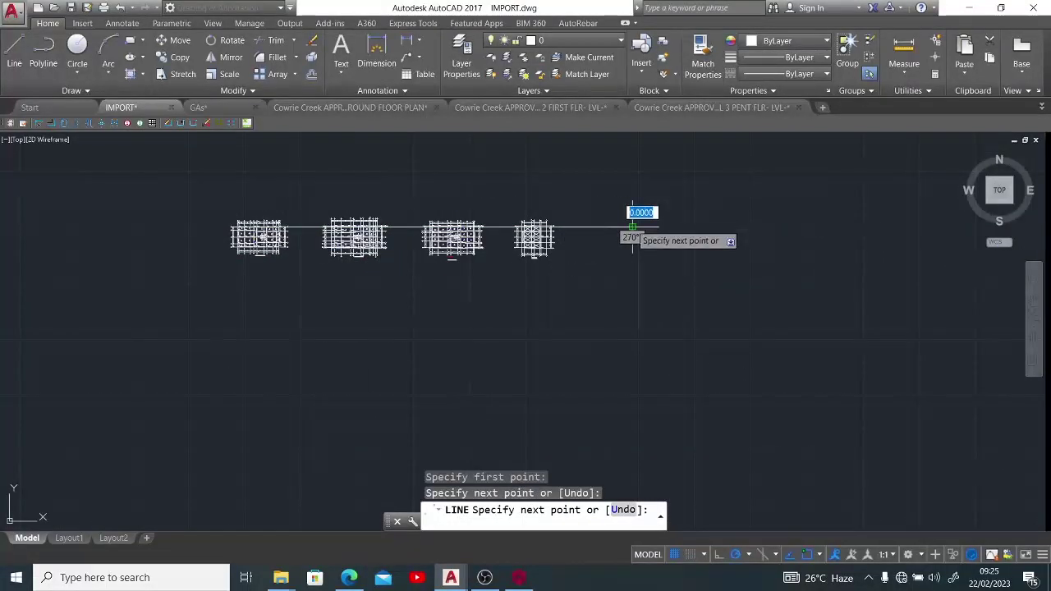
right_click(631, 223)
left_click(652, 241)
Erase all four floor plans (2627 objects) from IMPORT.dwg.
scroll(529, 230, "up", 5)
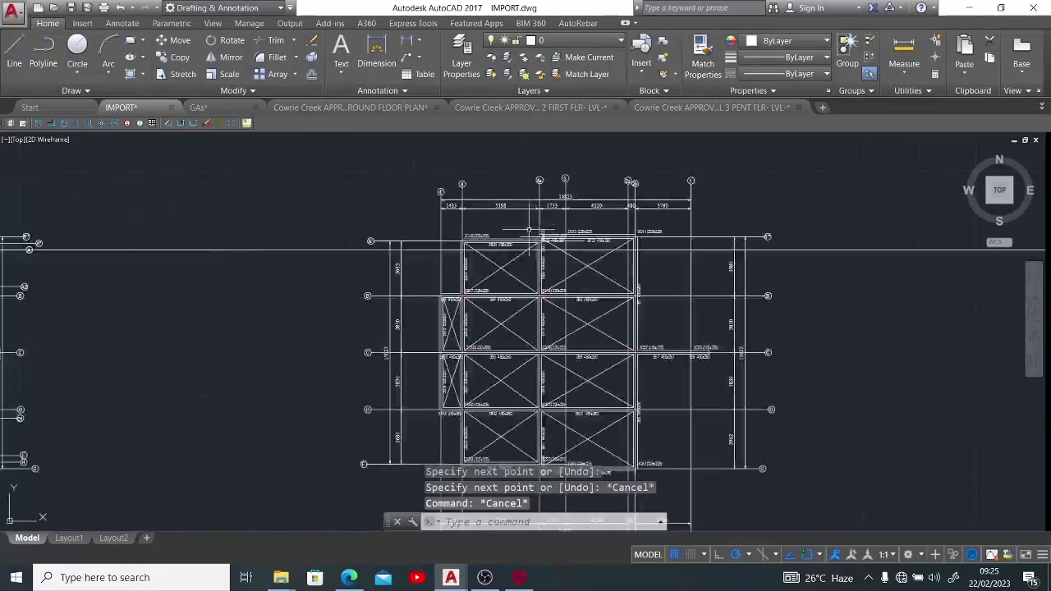
scroll(689, 246, "down", 5)
left_click(746, 344)
left_click(29, 207)
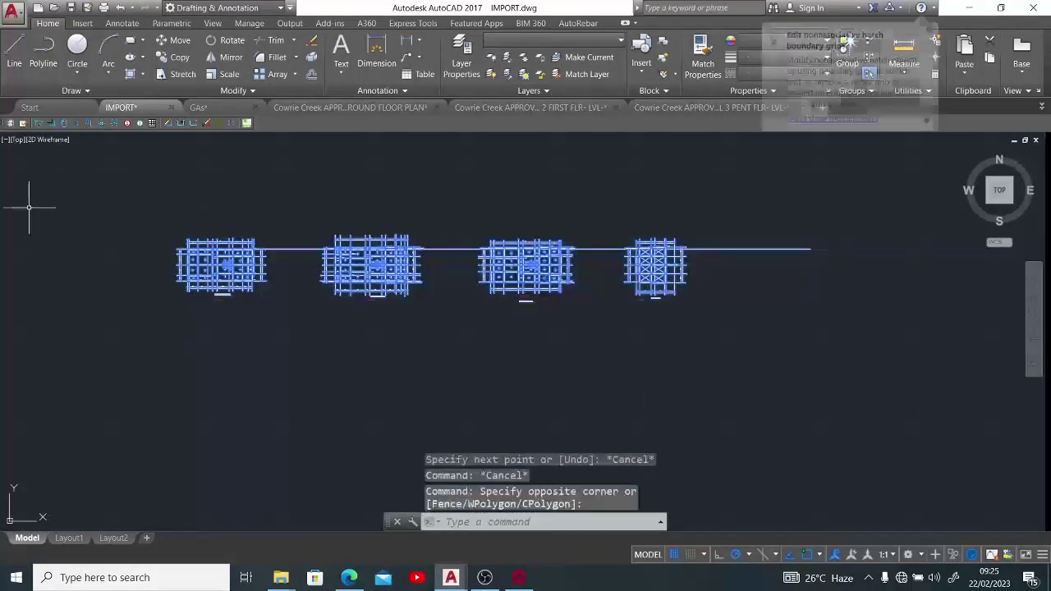
key("Delete")
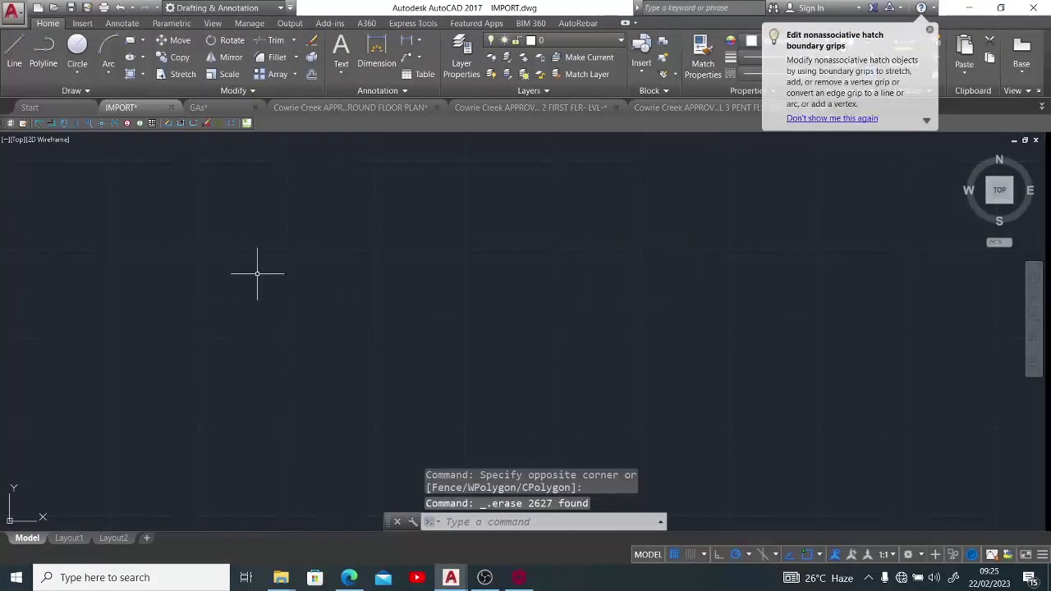
Copy all four floor plans from the GAs drawing to the clipboard.
left_click(228, 106)
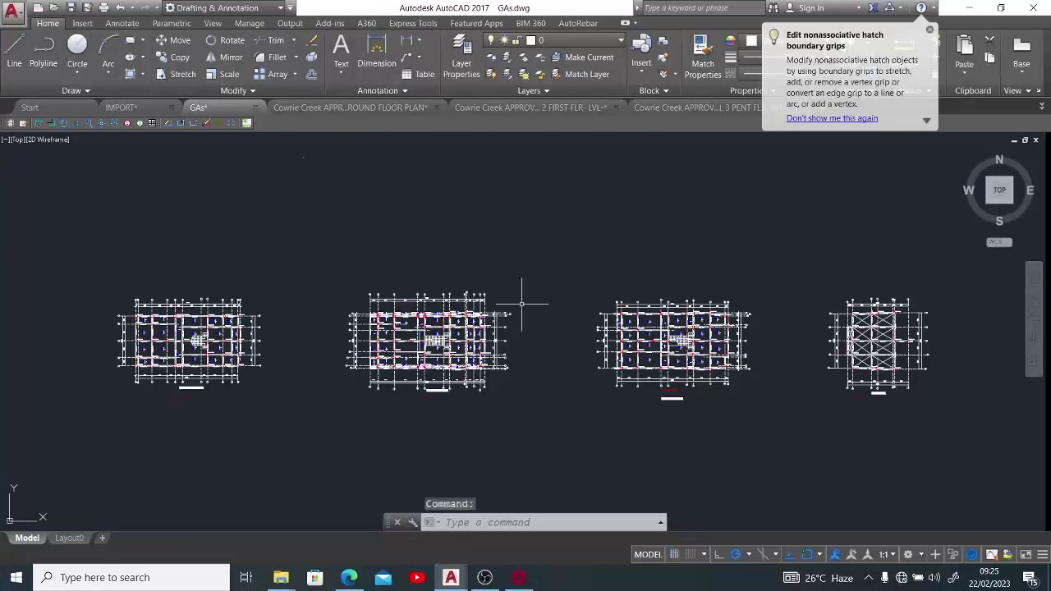
scroll(521, 303, "down", 4)
left_click(711, 359)
left_click(347, 264)
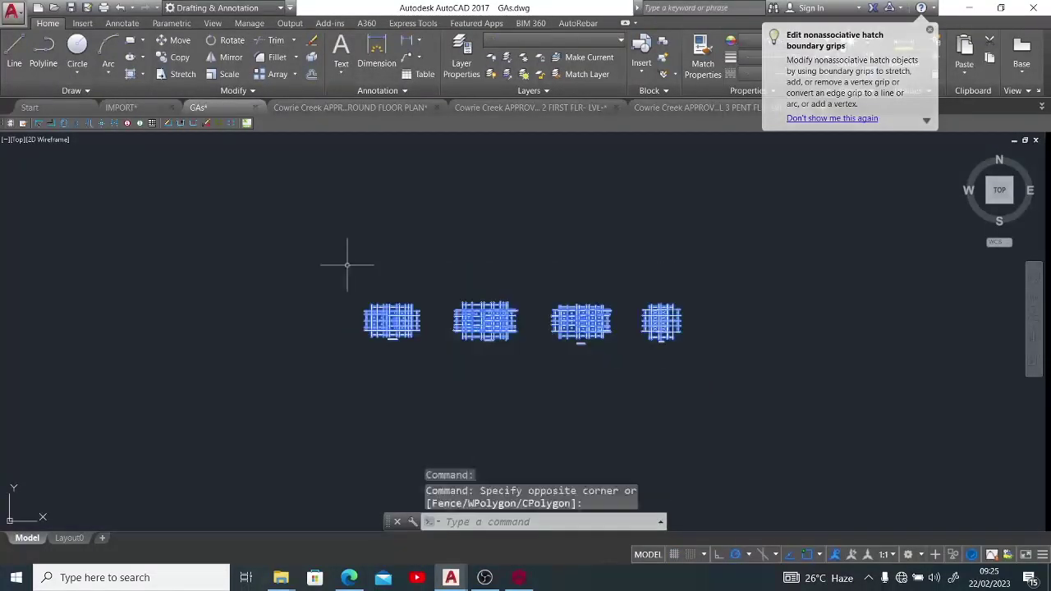
key("ctrl+c")
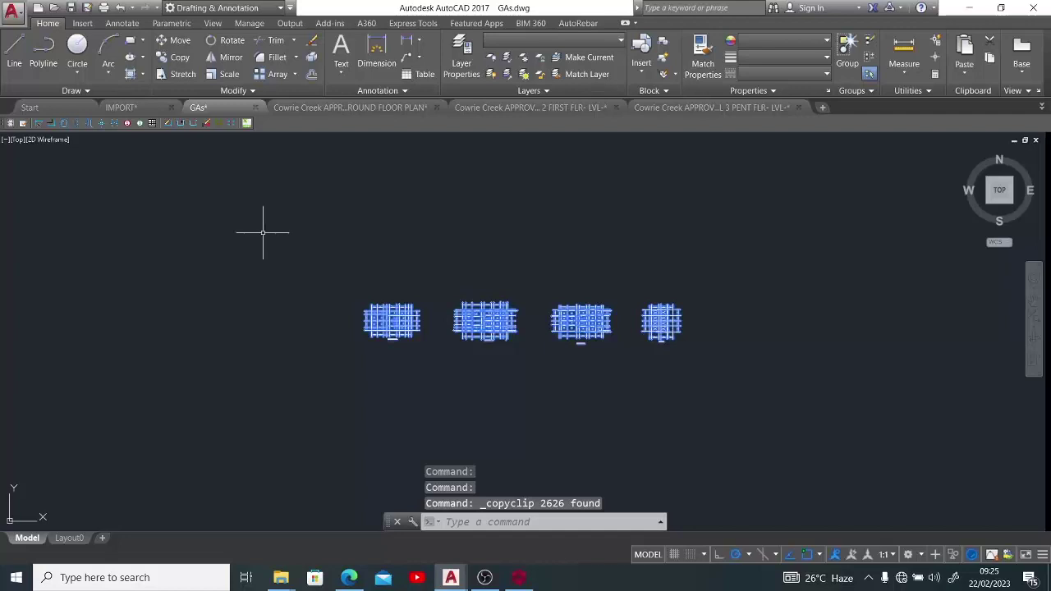
key("Escape")
Paste the four floor plans into IMPORT.dwg and bring up Save Drawing As.
left_click(124, 107)
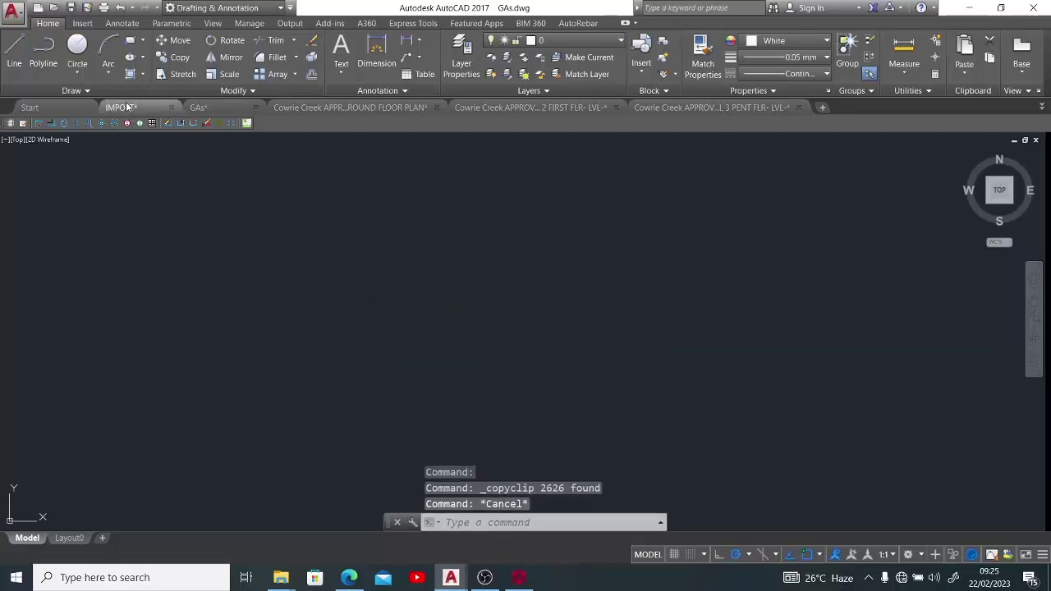
key("ctrl+v")
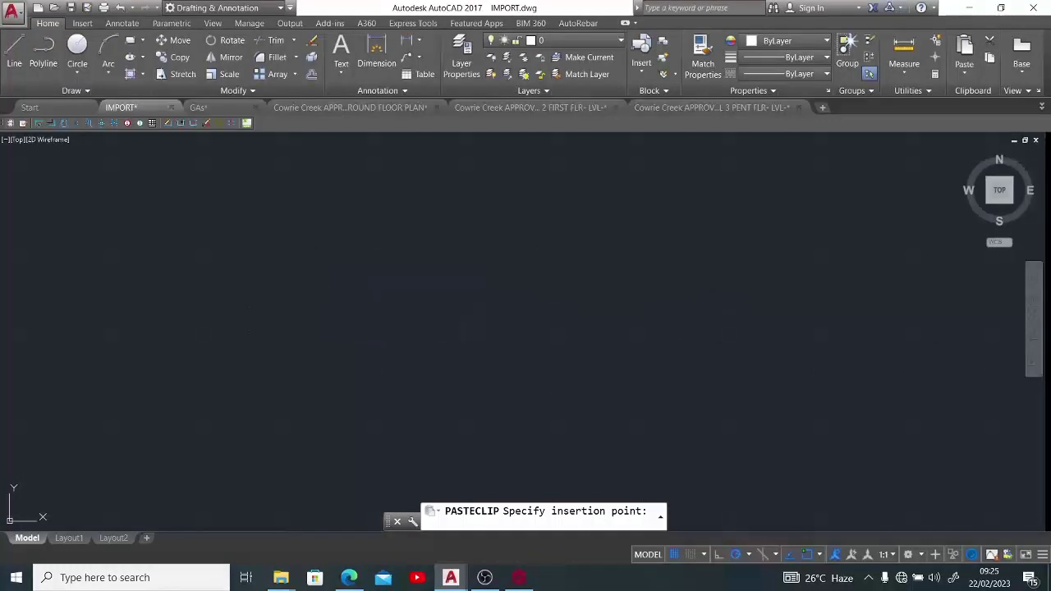
scroll(375, 227, "up", 1)
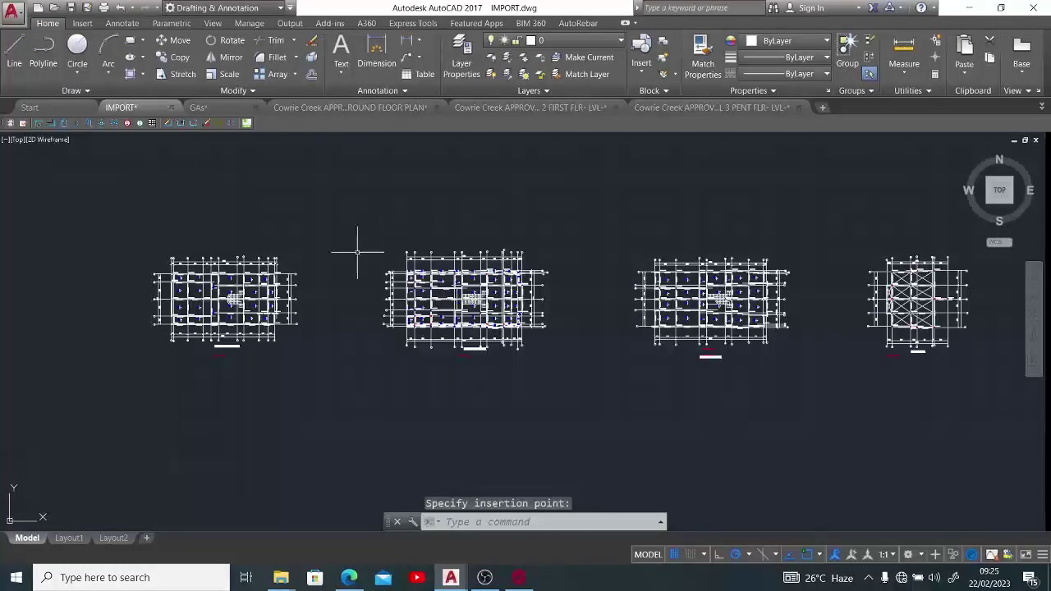
left_click(11, 13)
key("Escape")
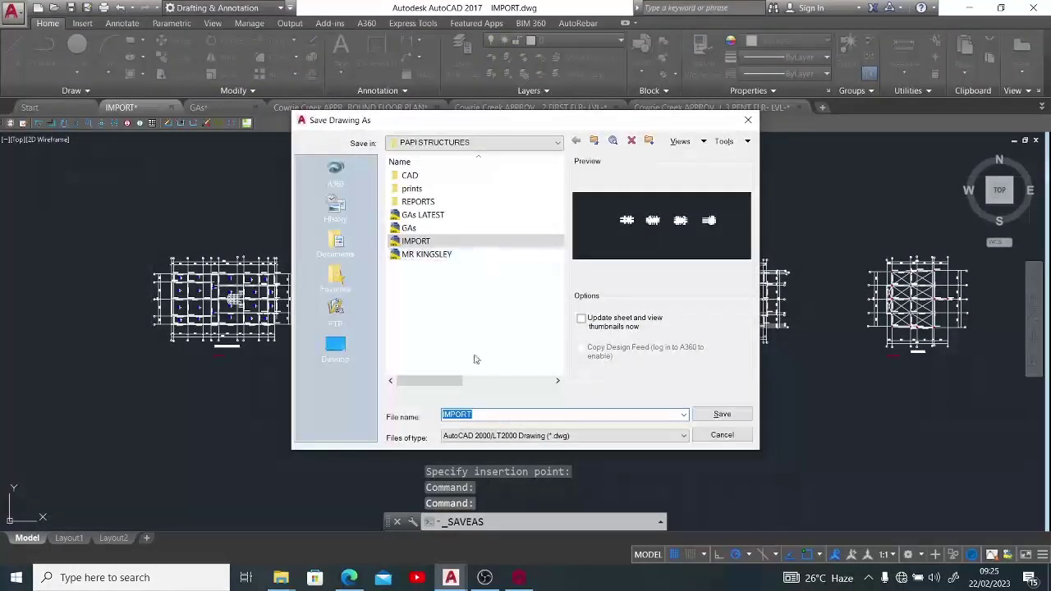
Save IMPORT as an AutoCAD 2000/LT2000 DXF, replacing the existing file.
left_click(565, 436)
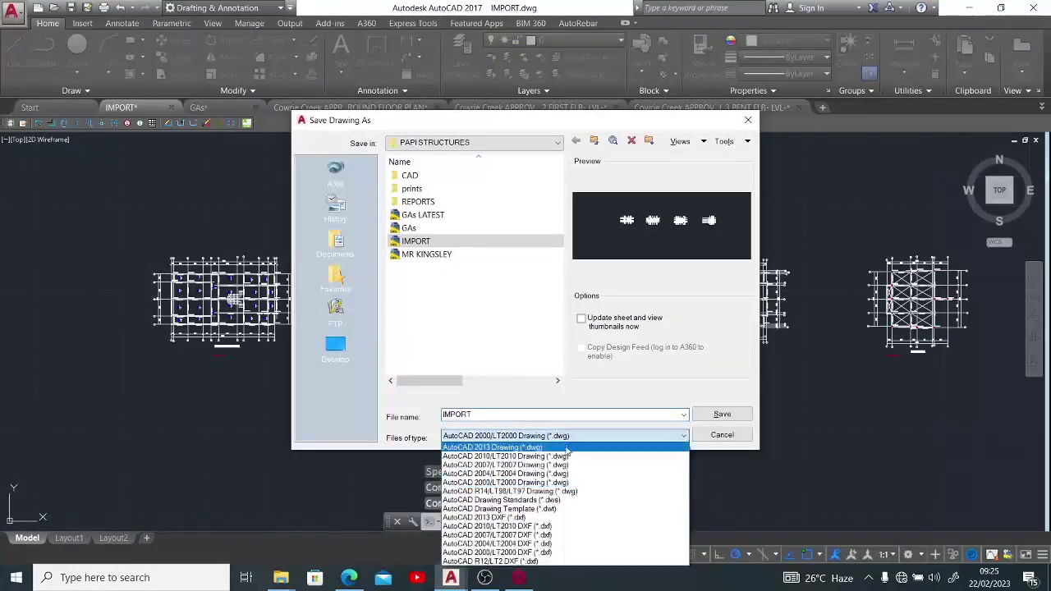
left_click(575, 552)
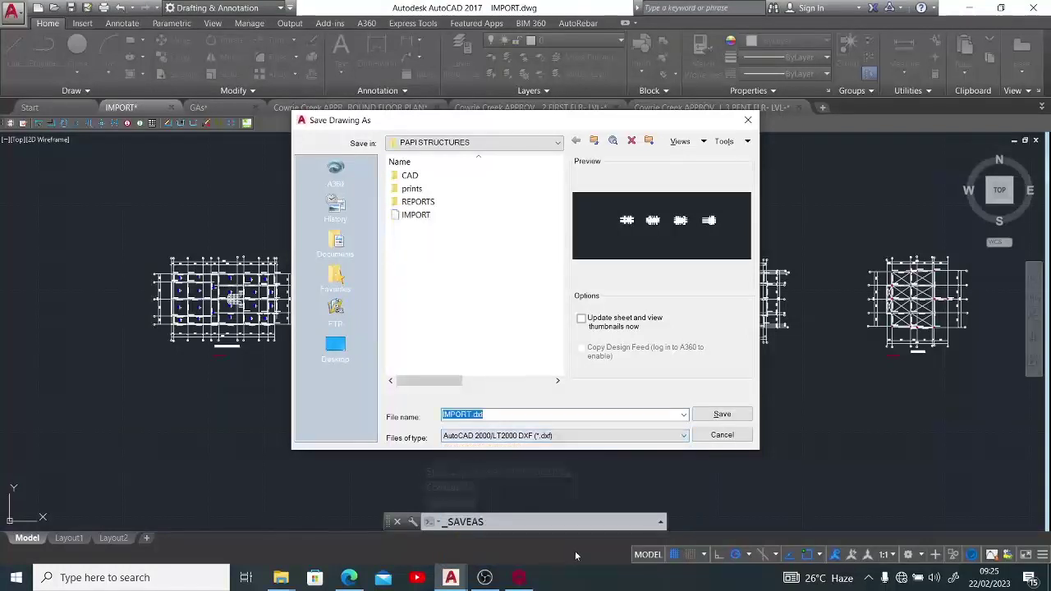
left_click(720, 415)
left_click(500, 321)
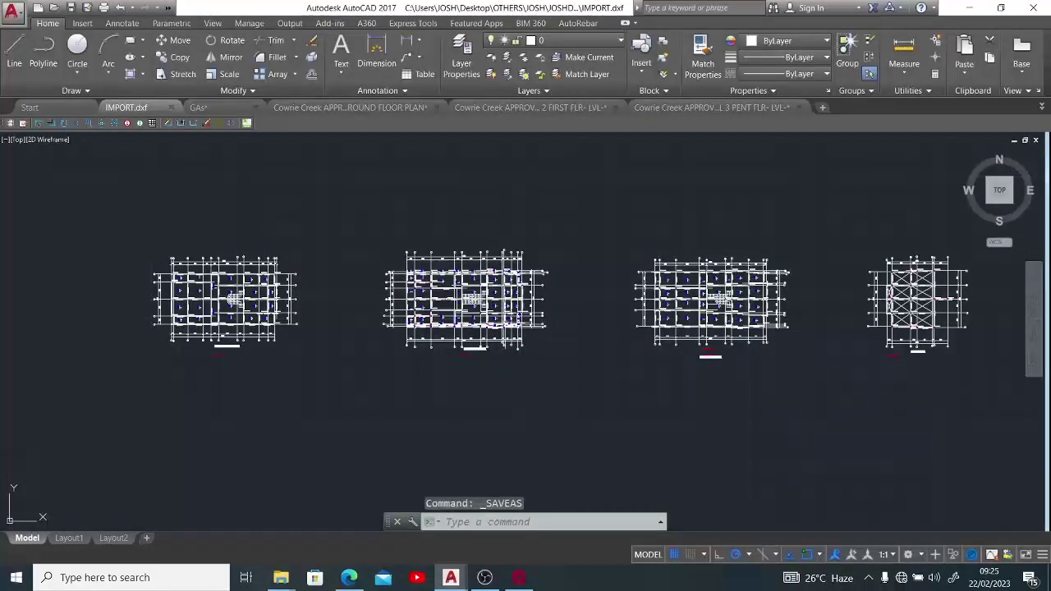
Close IMPORT.dxf, saving changes and replacing the existing IMPORT file again.
left_click(171, 107)
left_click(512, 334)
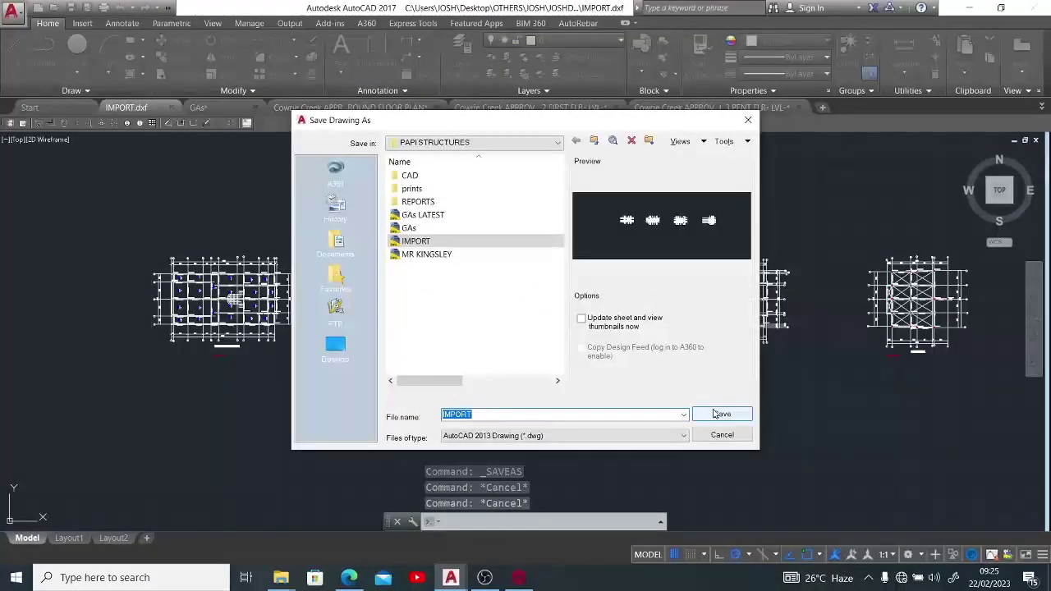
left_click(714, 414)
left_click(563, 325)
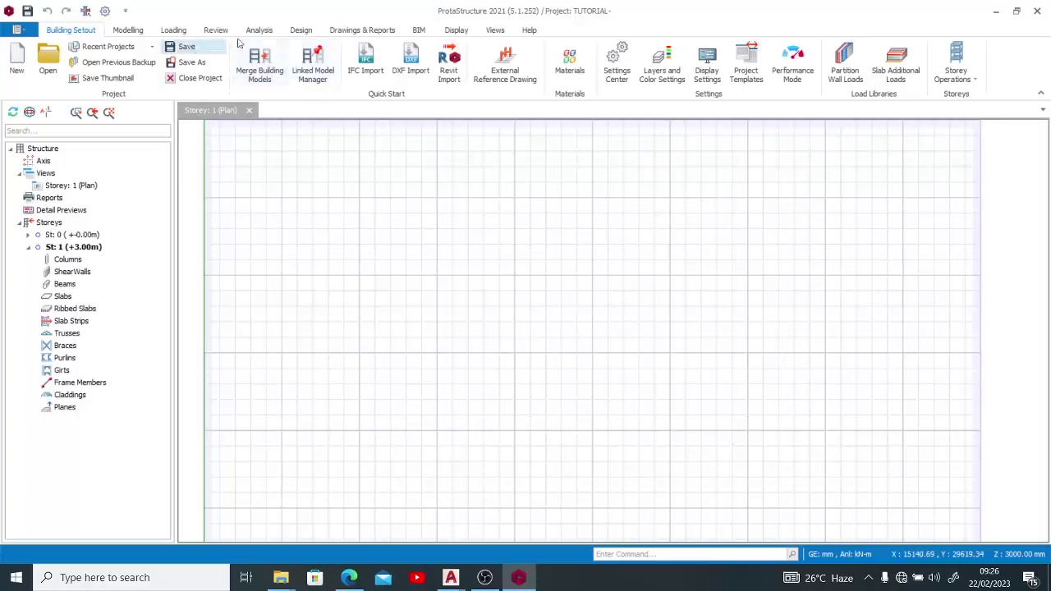
Open the Storey Reference Drawing dialog via External Reference Drawing on Building Setout.
left_click(530, 81)
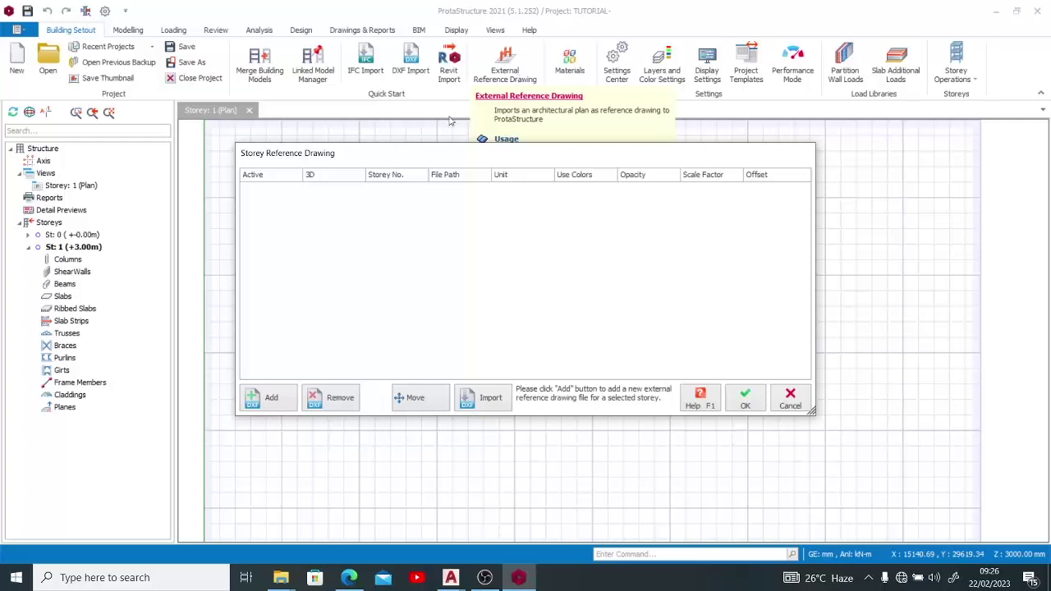
Add a storey reference drawing and browse to MY JOBS > 2023 > PAPI STRUCTURES.
left_click(266, 397)
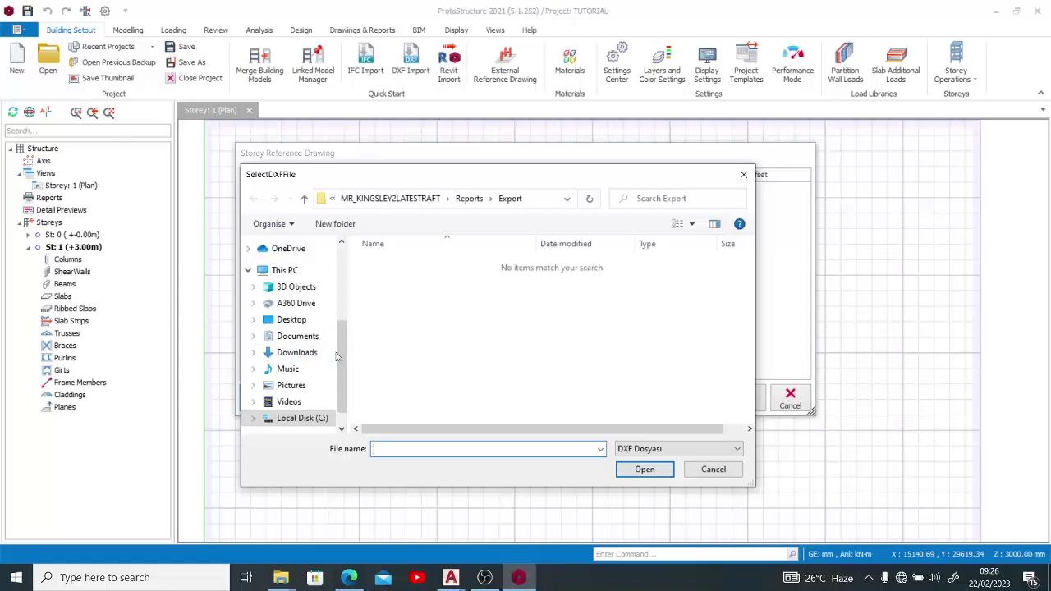
left_click(297, 274)
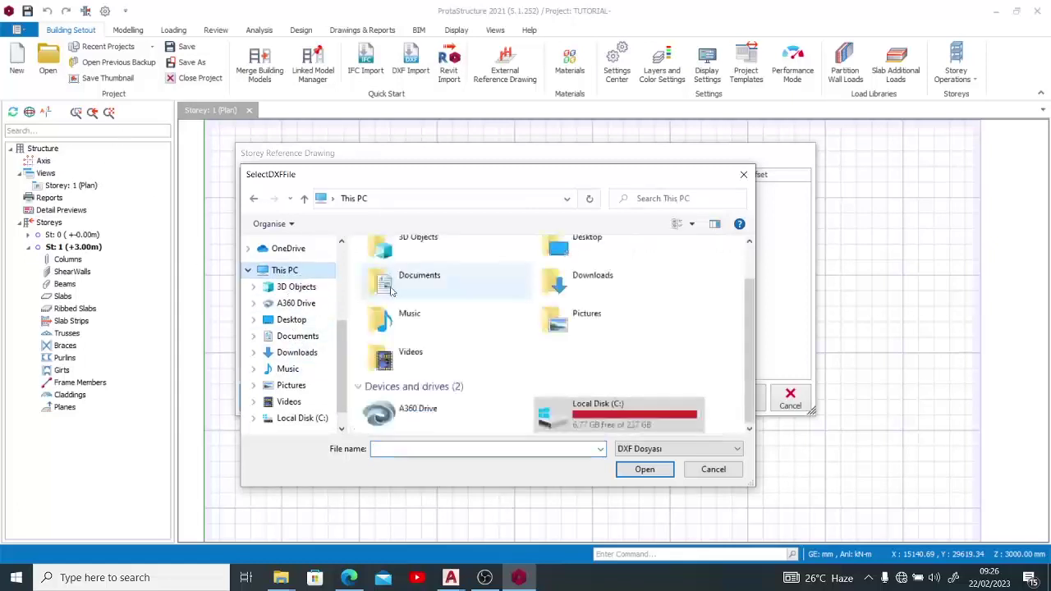
double_click(555, 274)
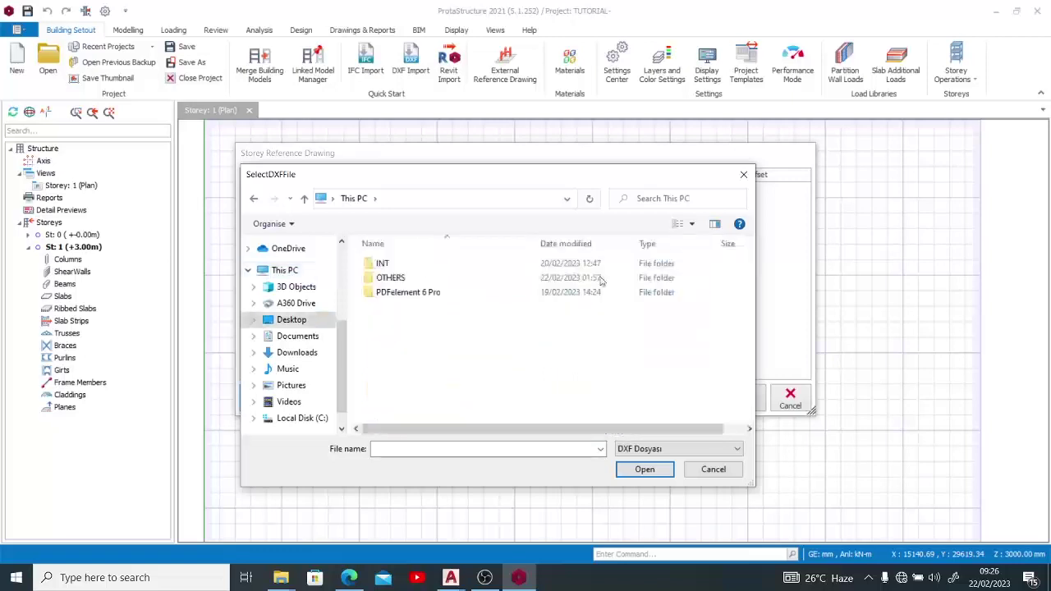
double_click(406, 278)
scroll(418, 321, "down", 2)
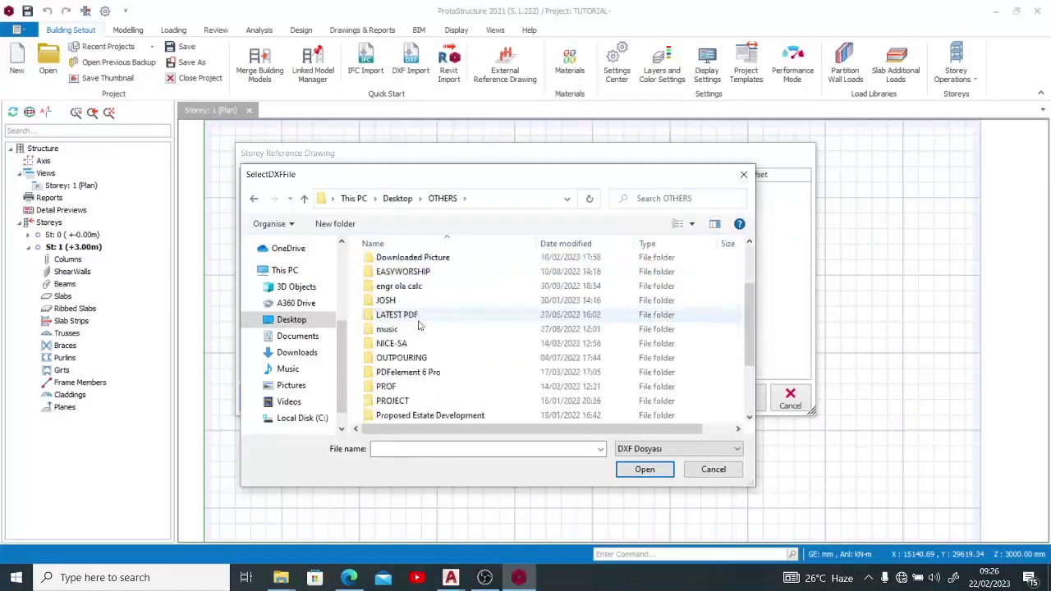
double_click(387, 301)
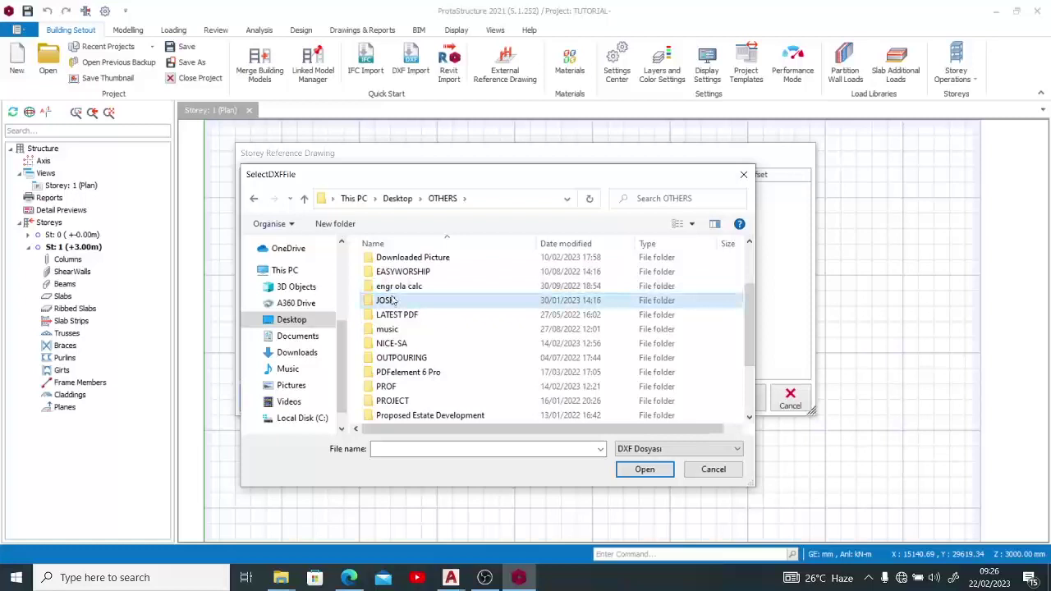
double_click(406, 318)
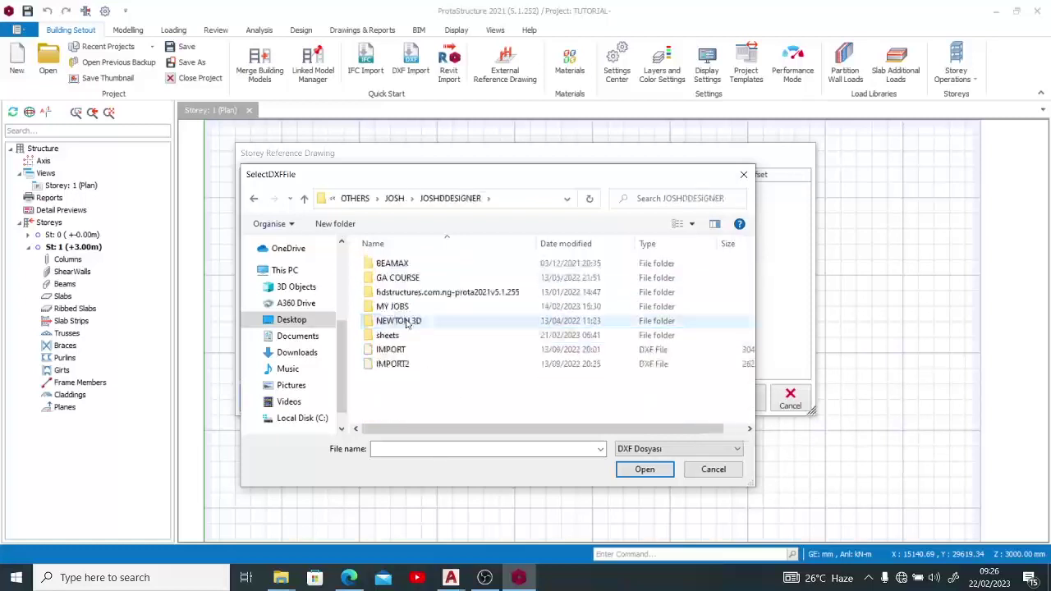
double_click(398, 307)
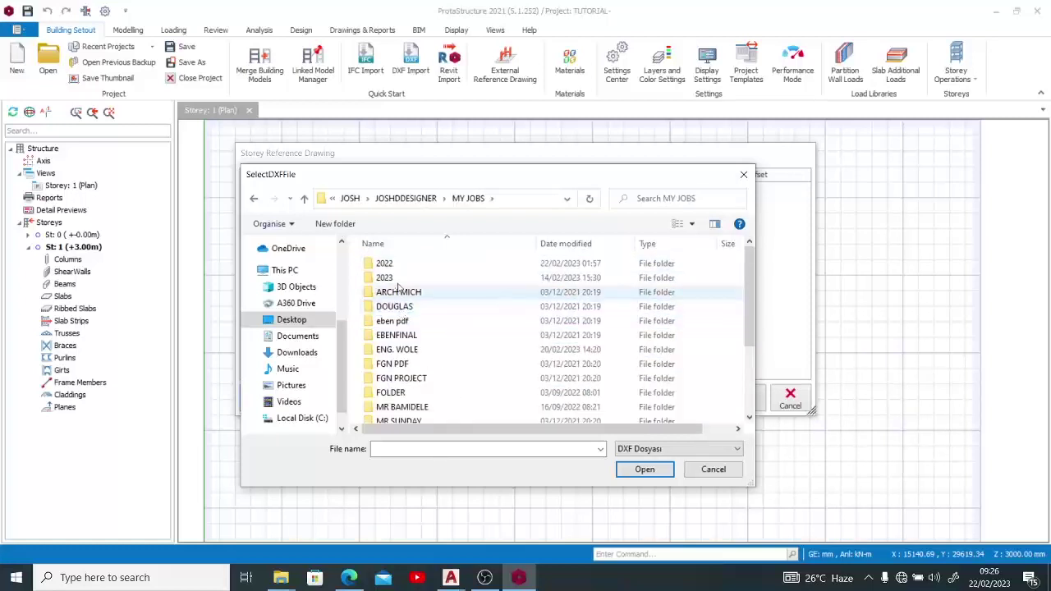
double_click(398, 277)
double_click(399, 271)
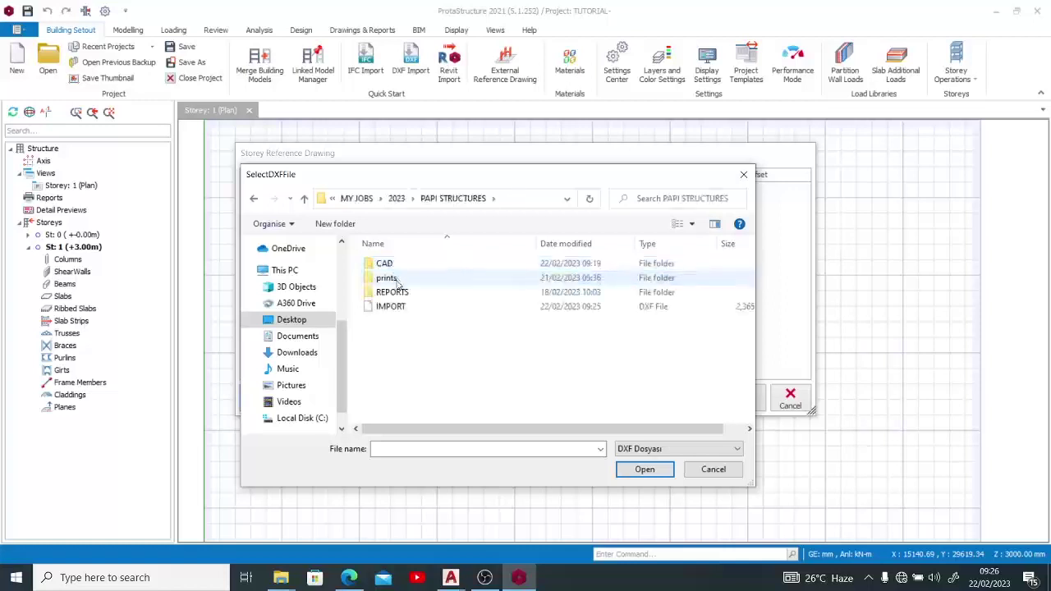
Load IMPORT.dxf from PAPI STRUCTURES as the storey 1 reference drawing.
double_click(398, 293)
left_click(392, 200)
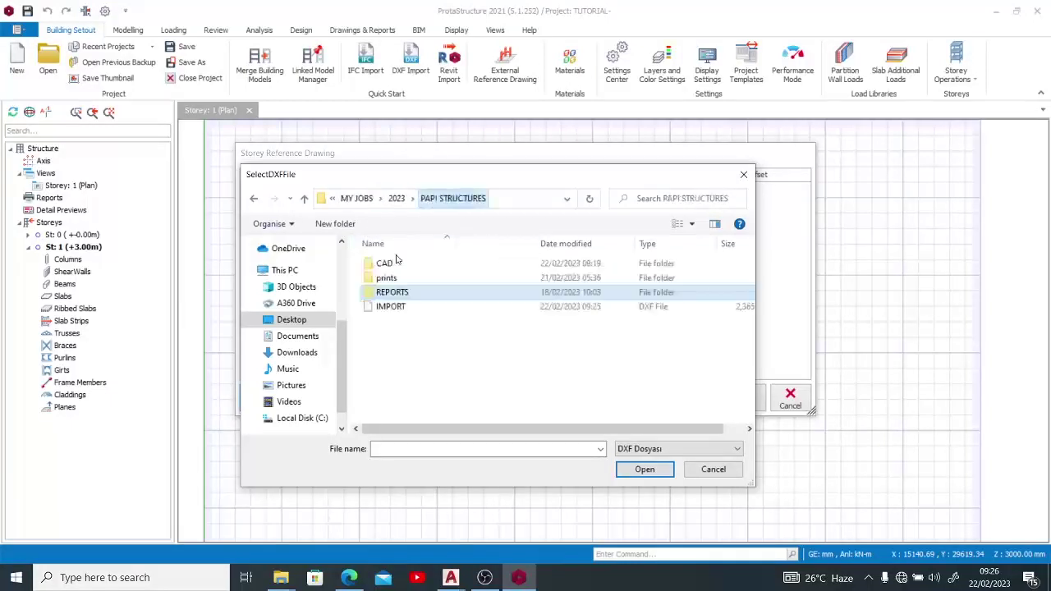
left_click(397, 307)
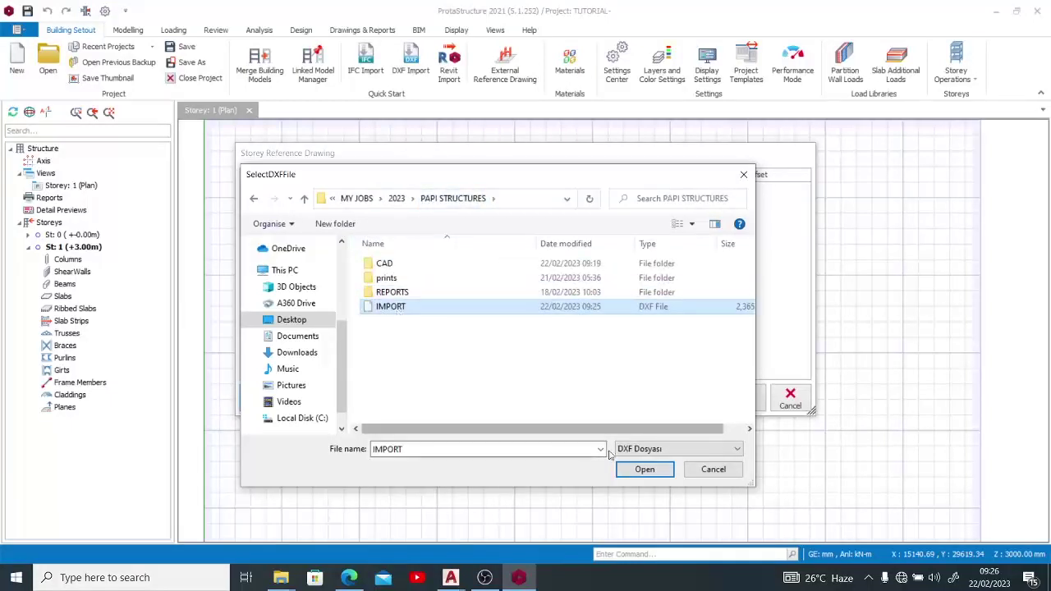
left_click(644, 471)
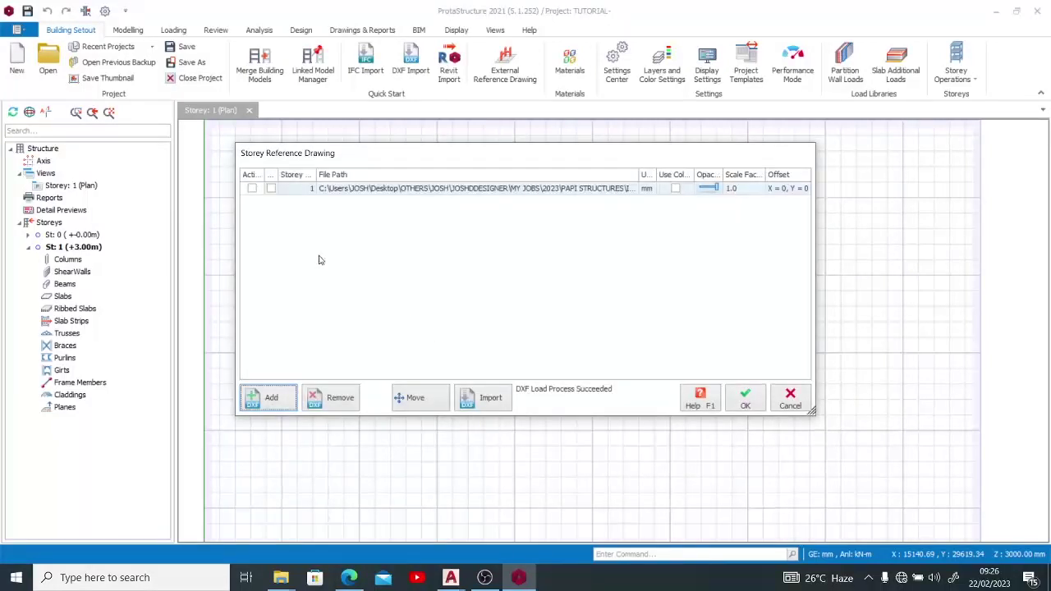
Mark the imported DXF as the active Storey 1 reference drawing and confirm.
left_click(252, 189)
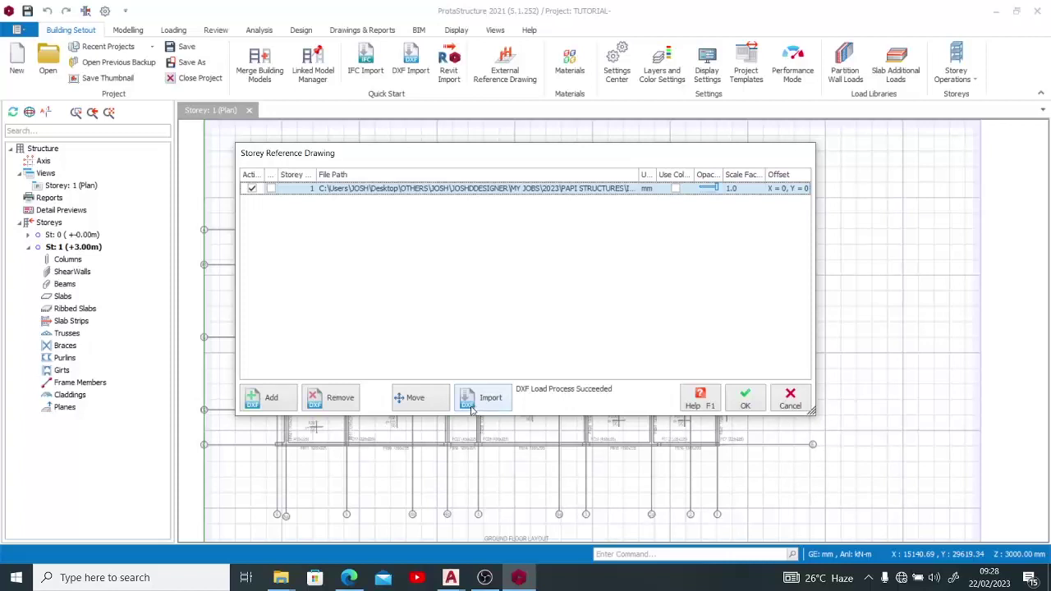
left_click(744, 400)
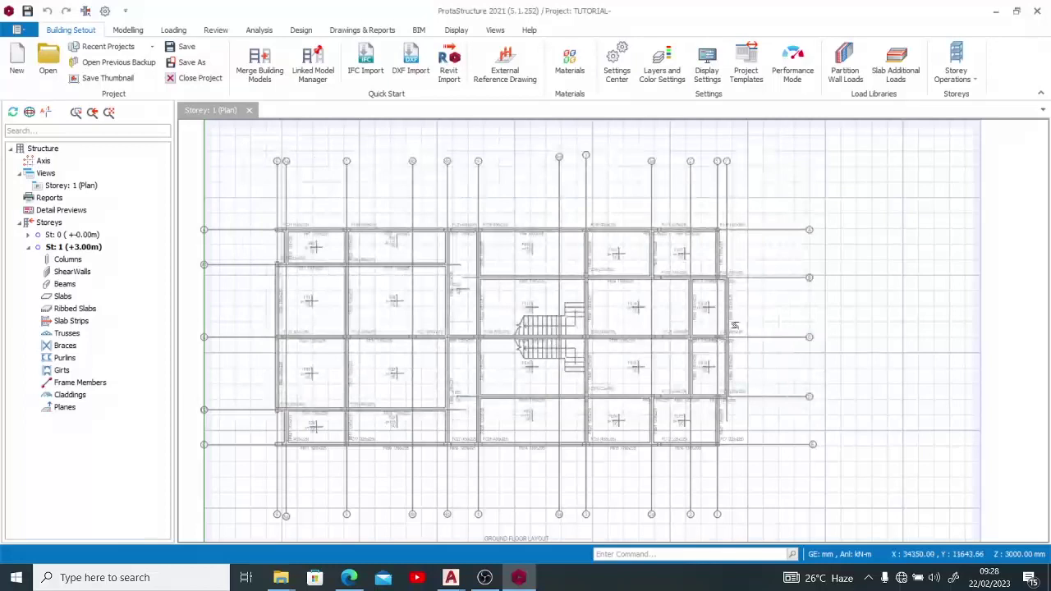
left_click(28, 247)
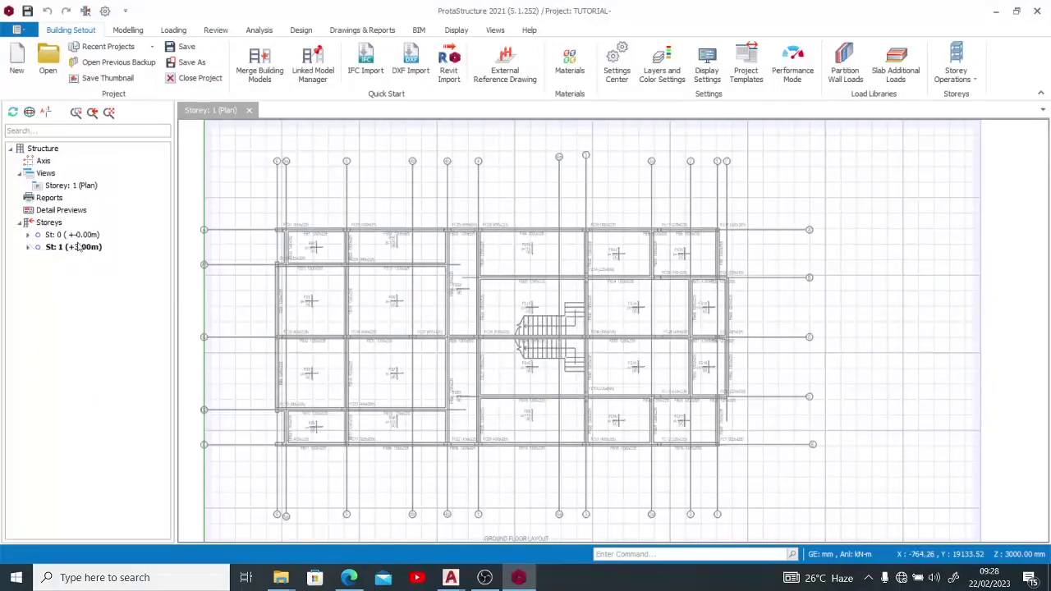
scroll(695, 305, "down", 3)
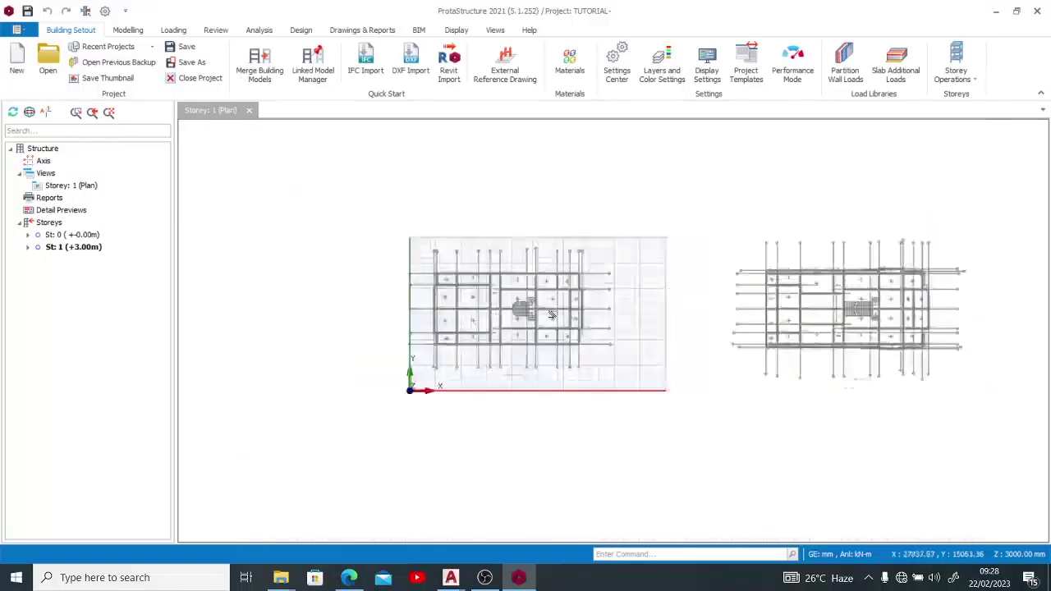
scroll(695, 305, "down", 2)
middle_click_drag(696, 305, 547, 305)
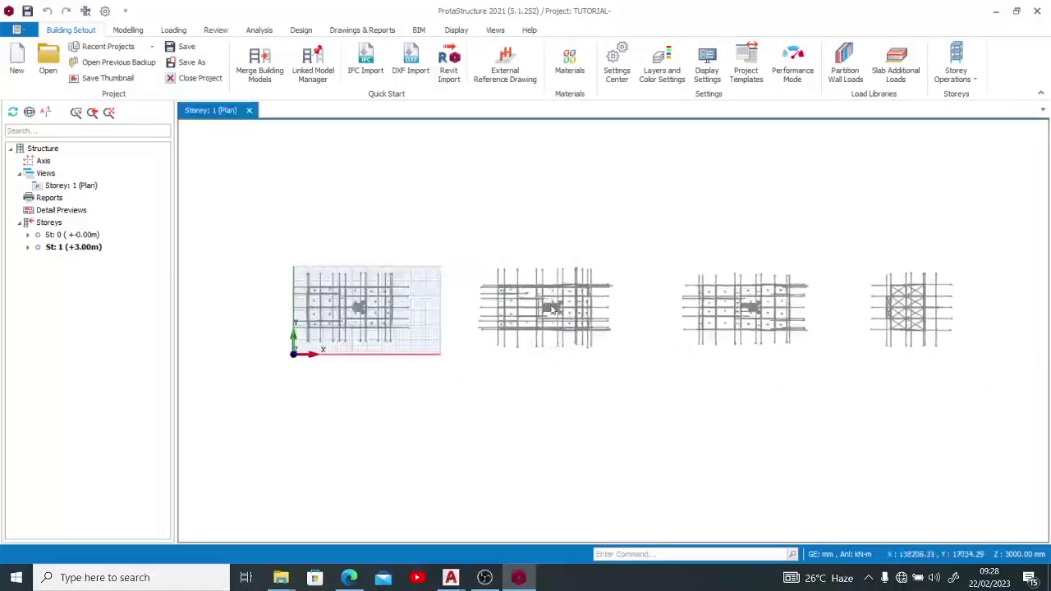
scroll(903, 306, "up", 3)
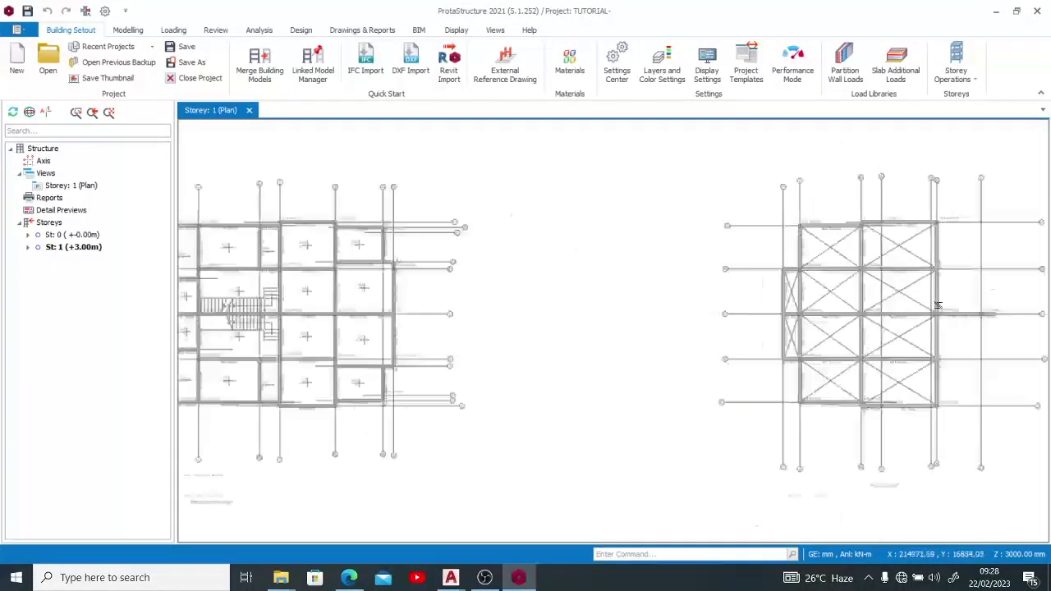
scroll(623, 307, "down", 3)
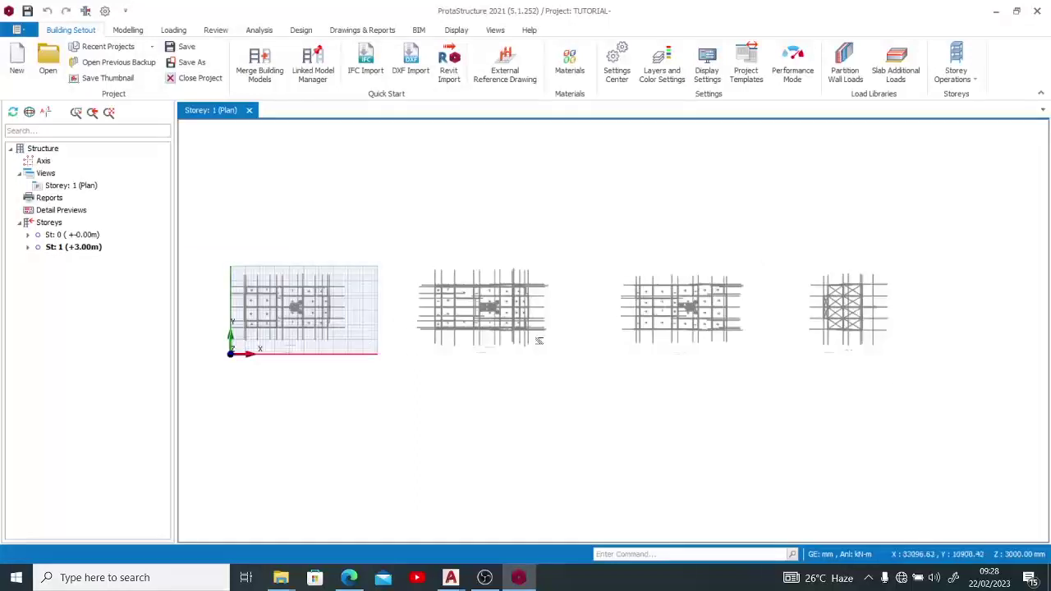
scroll(205, 297, "up", 3)
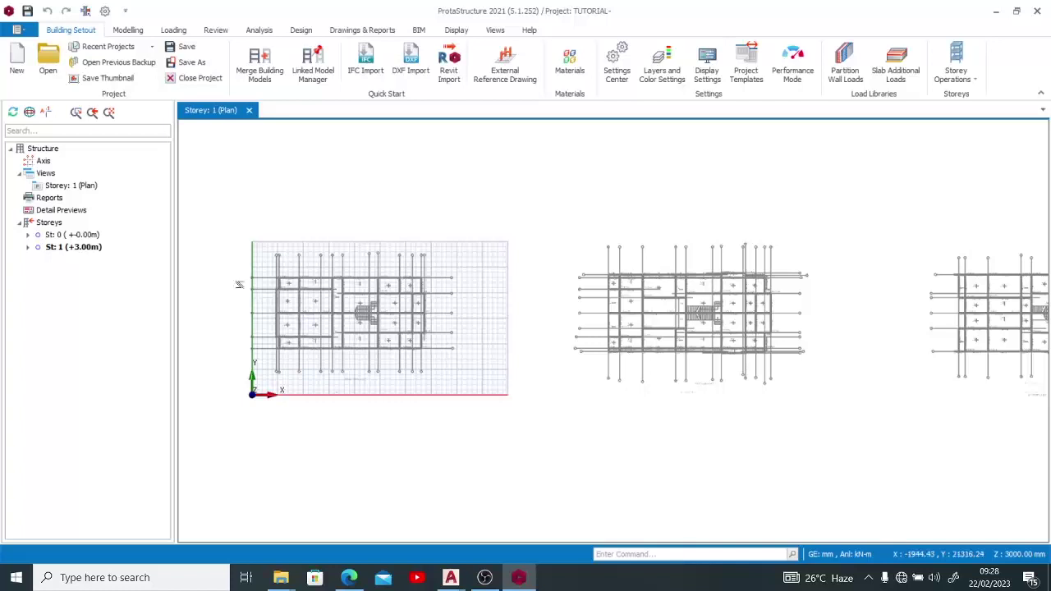
scroll(238, 284, "up", 3)
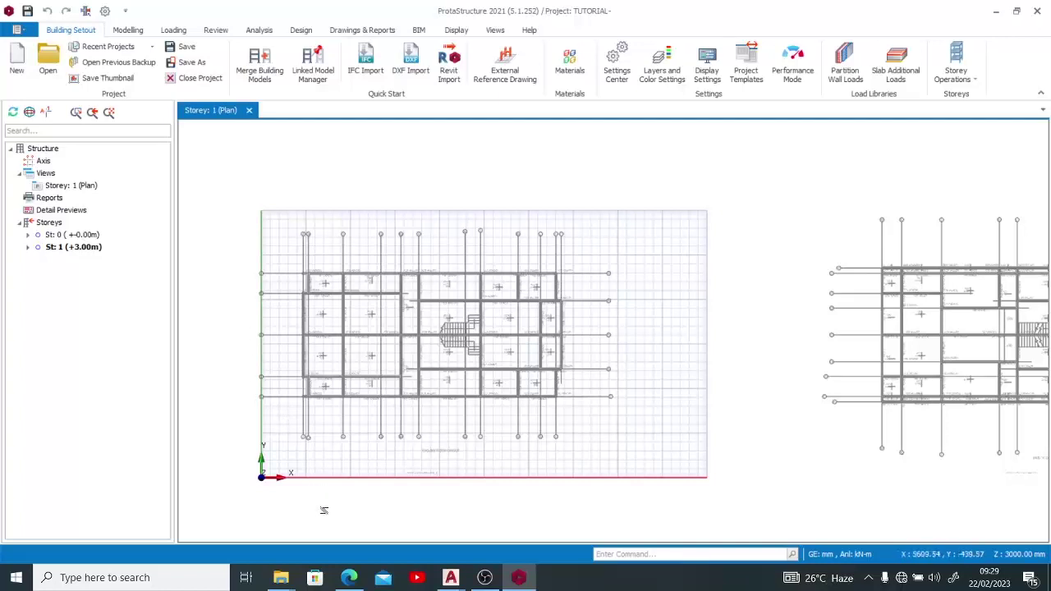
Select the Storeys node in the TUTORIAL project tree.
mouse_move(343, 577)
left_click(50, 225)
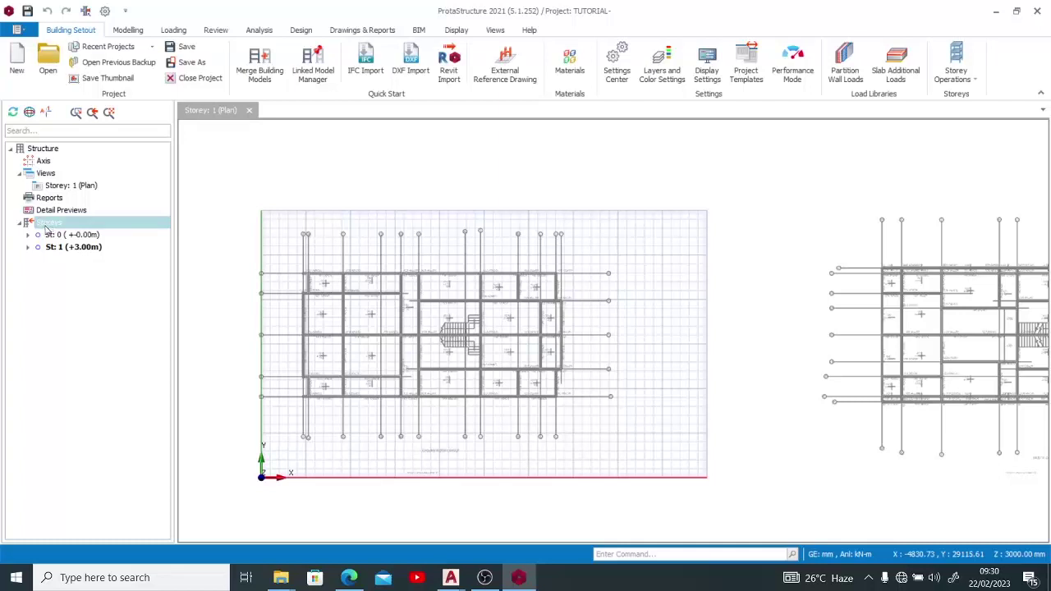
right_click(48, 225)
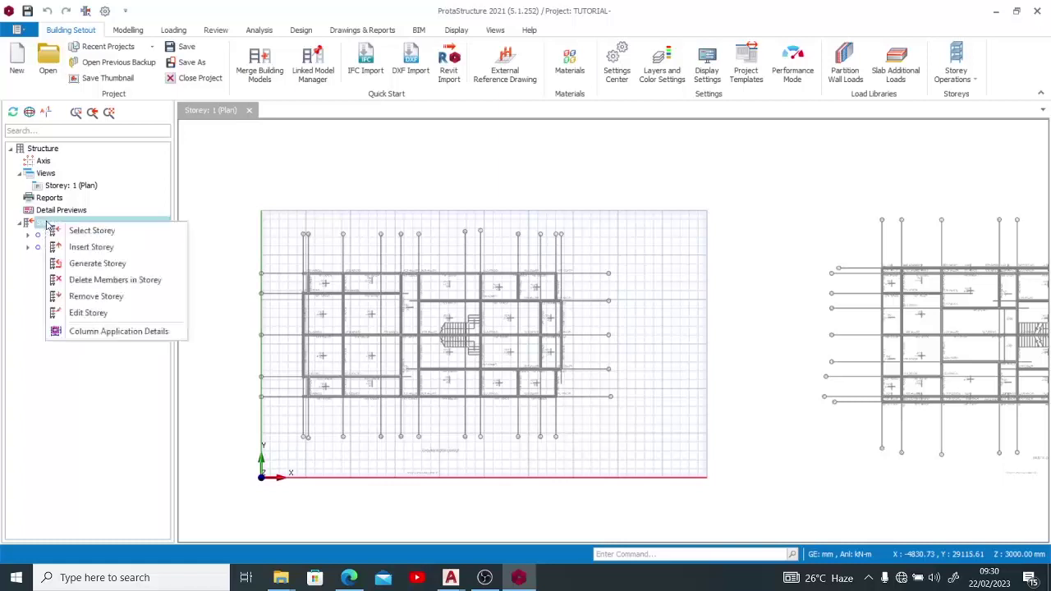
left_click(105, 320)
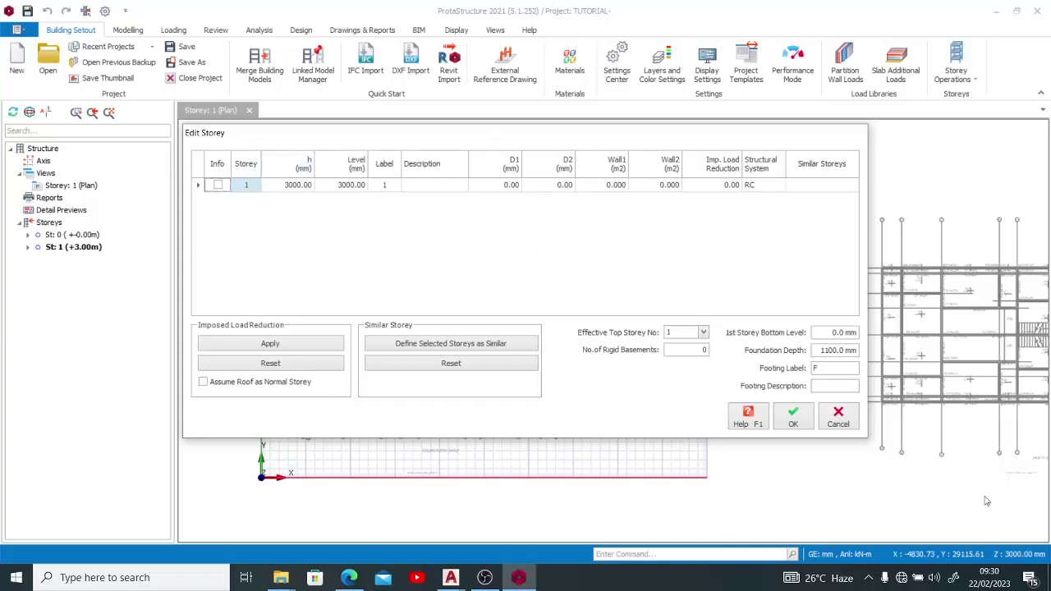
left_click(839, 417)
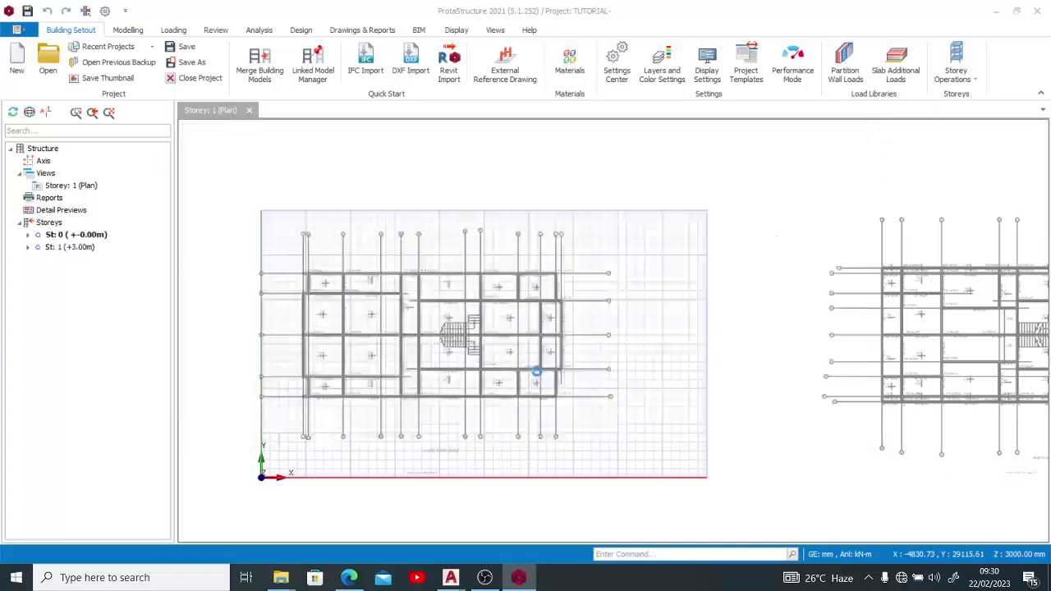
Insert storeys to a total of 3, adding St: 2 (+6.00 m) and St: 3 (+9.00 m).
right_click(49, 224)
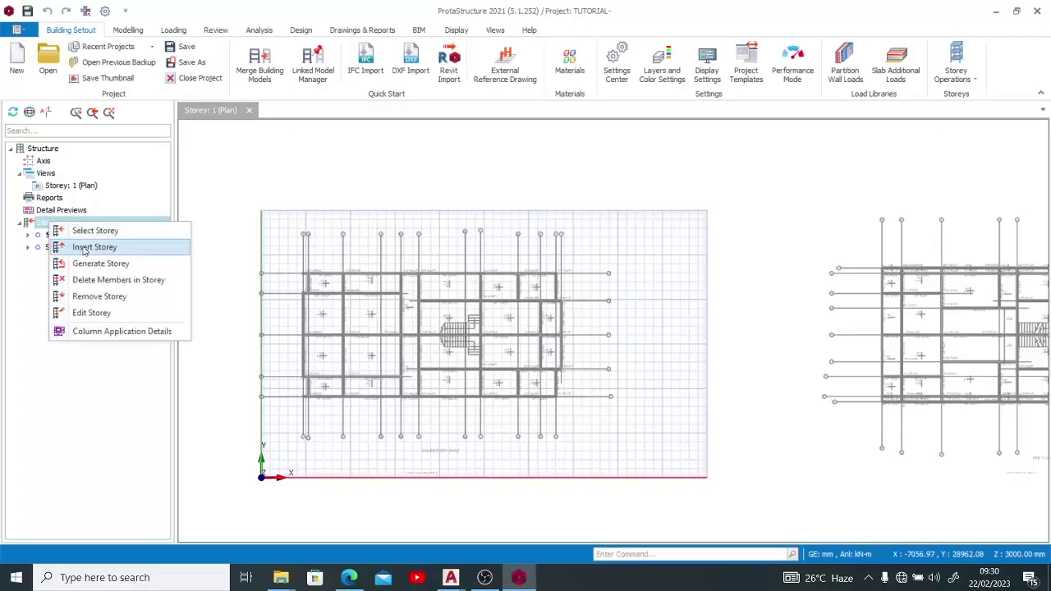
left_click(84, 248)
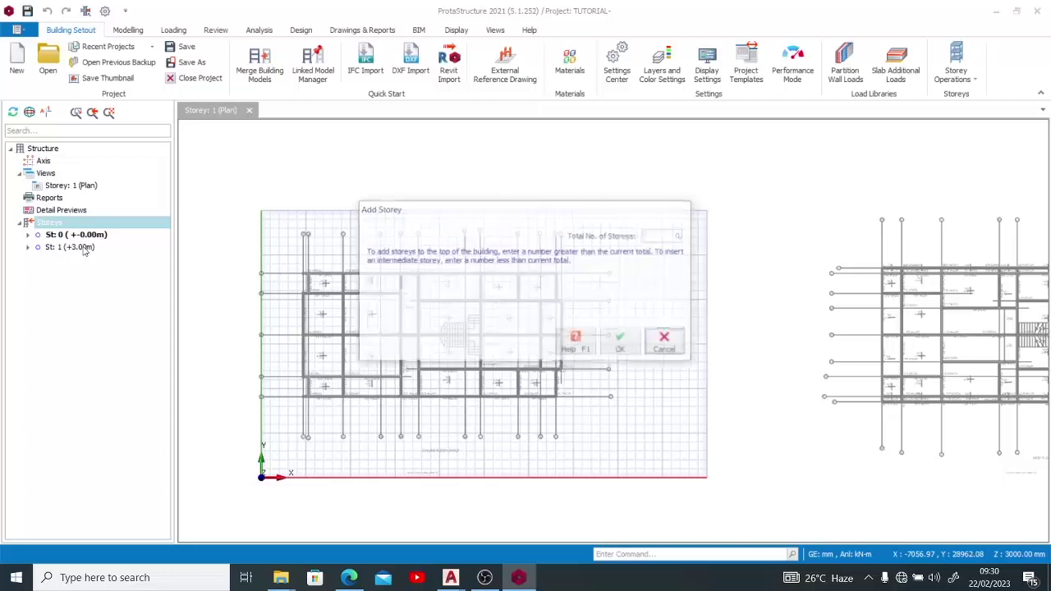
double_click(669, 235)
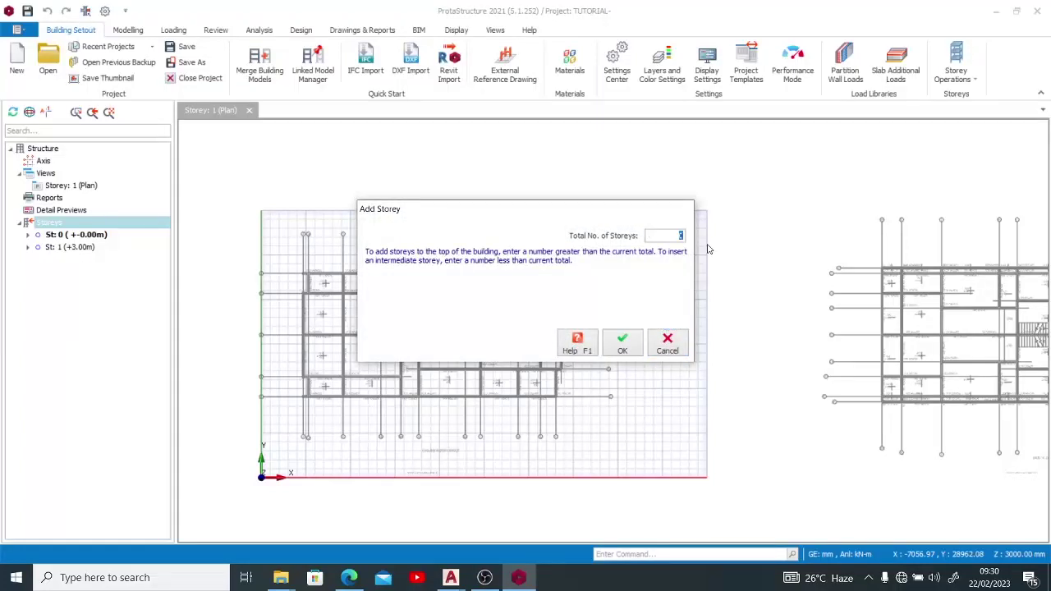
type("3")
left_click(624, 343)
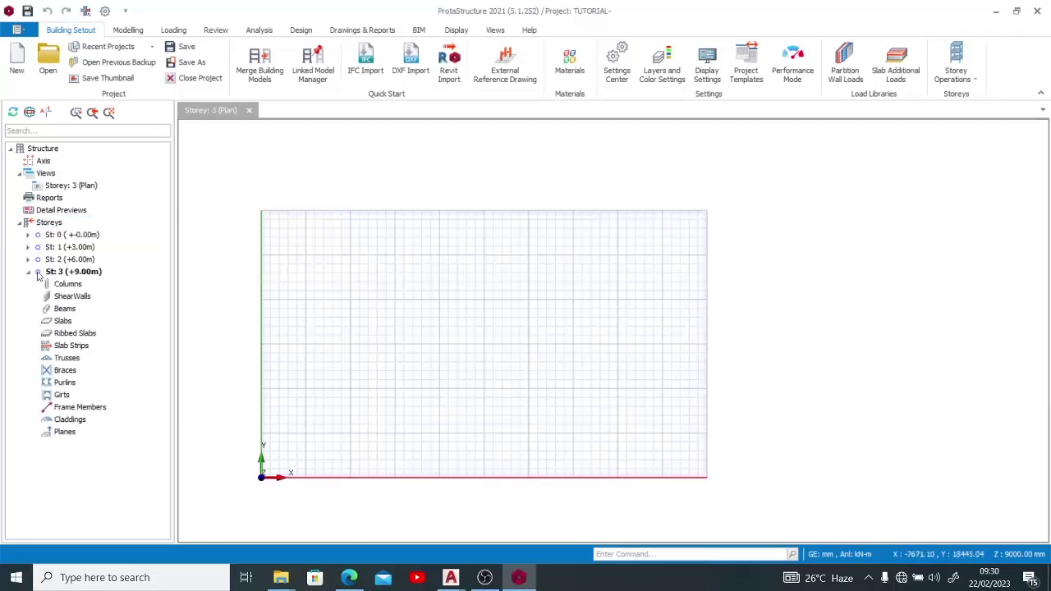
left_click(27, 272)
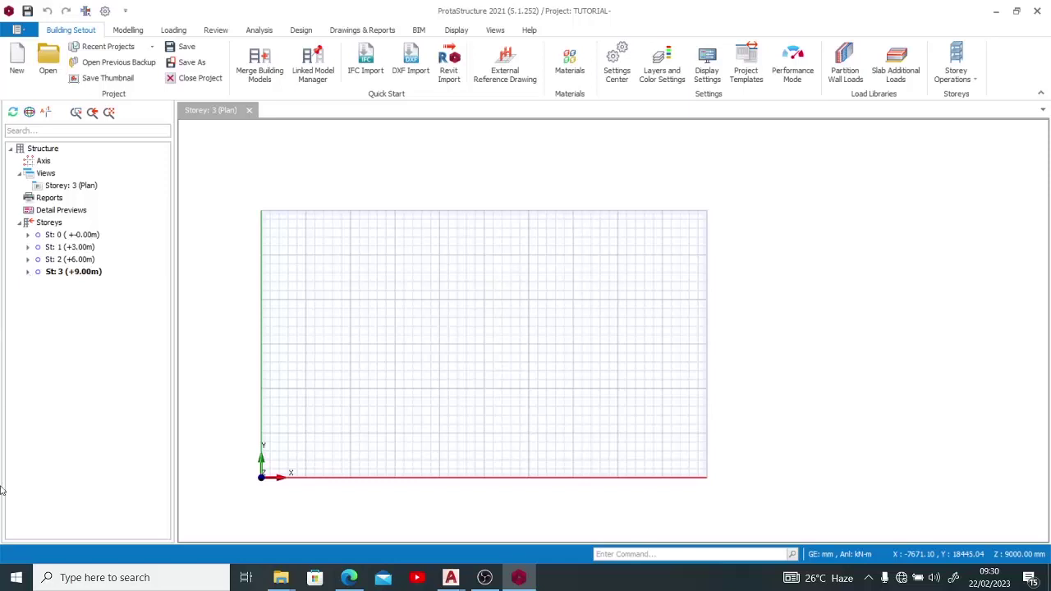
scroll(244, 352, "up", 3)
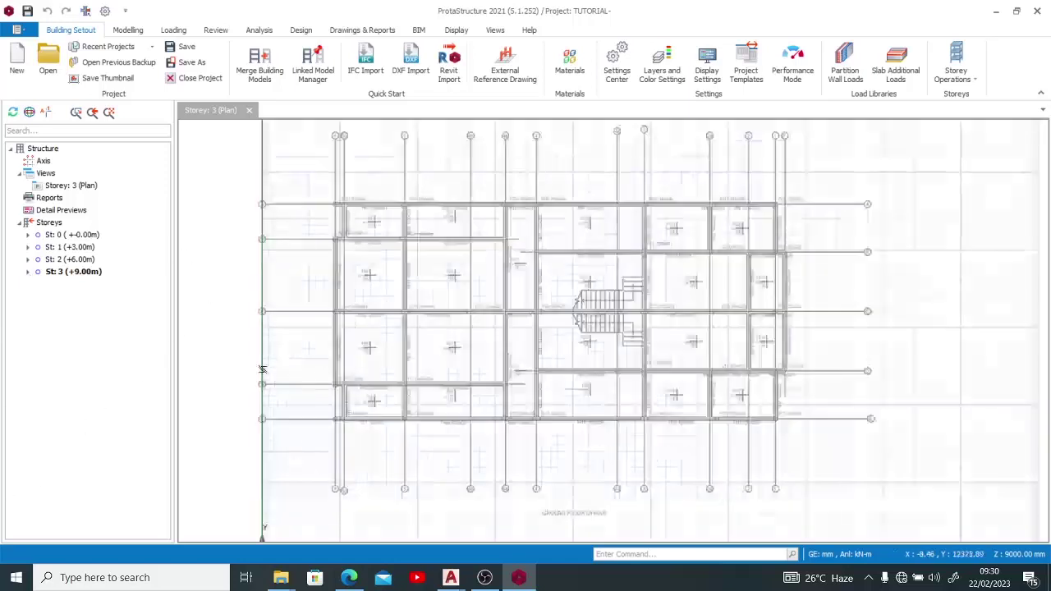
mouse_move(453, 575)
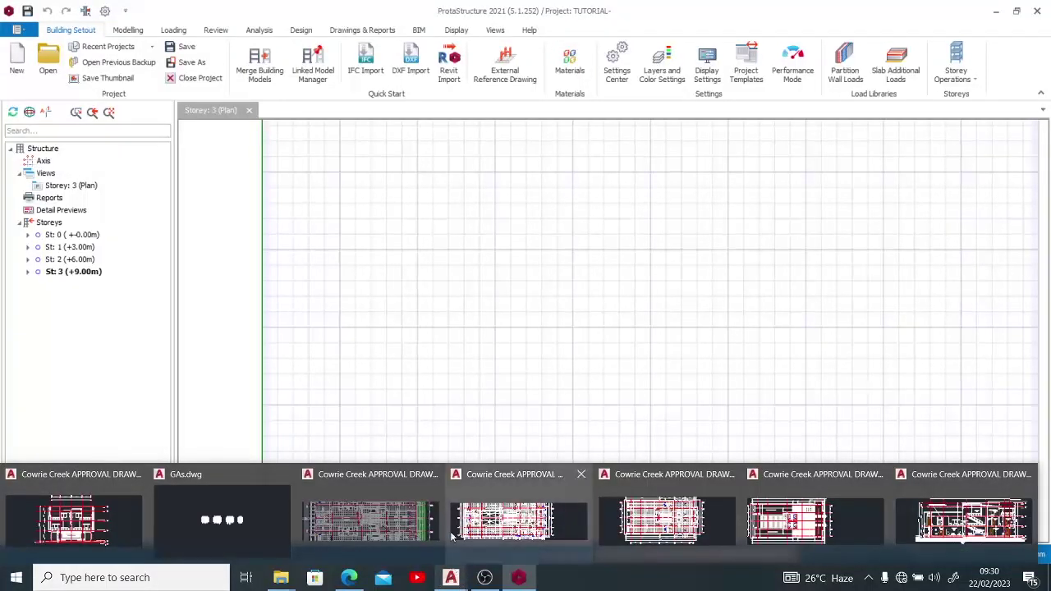
Bring GAs.dwg to the front in AutoCAD, staying on it after checking the open-drawing list.
left_click(216, 521)
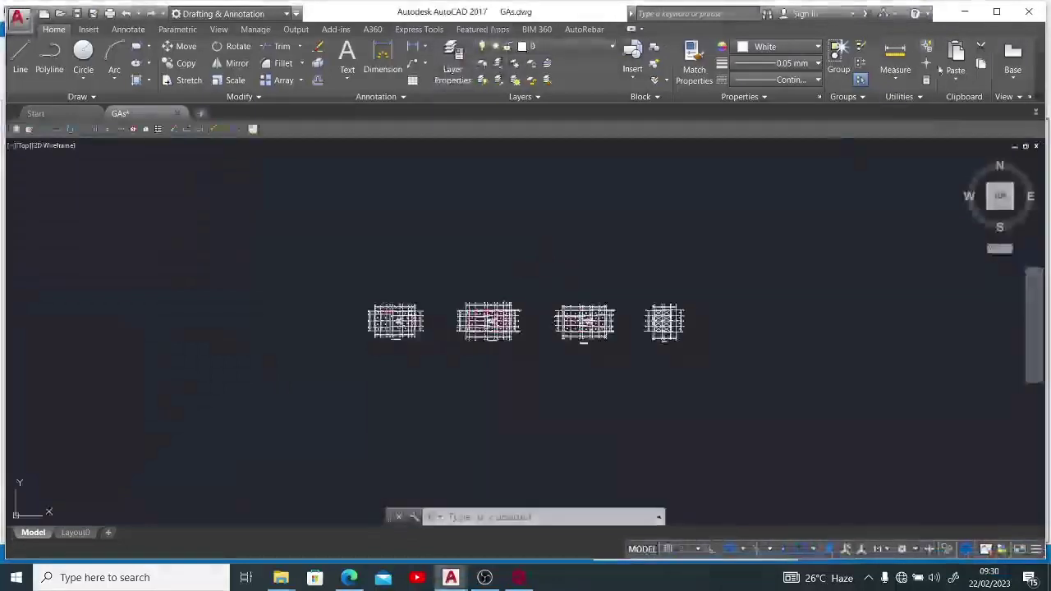
left_click(1035, 114)
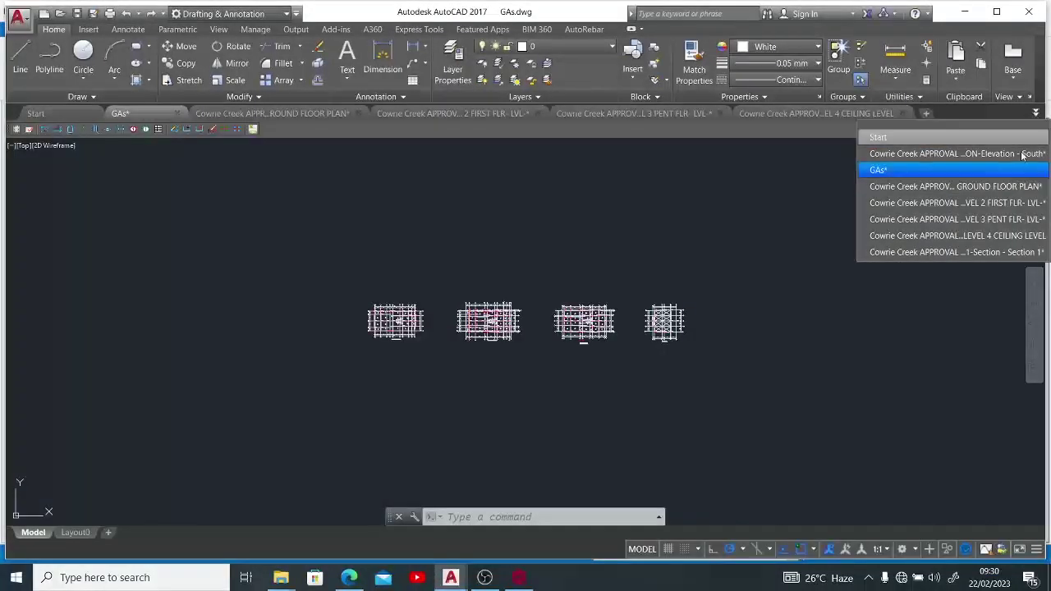
left_click(774, 340)
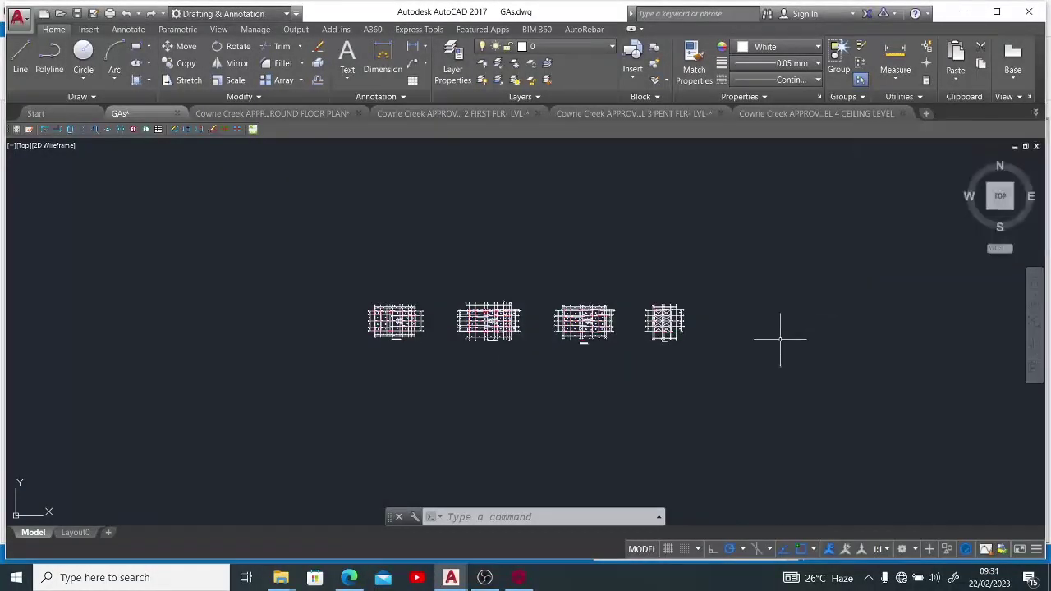
Open 'A109 FRONT ELEVATION-Elevation - South' from the CAD folder in AutoCAD.
mouse_move(280, 577)
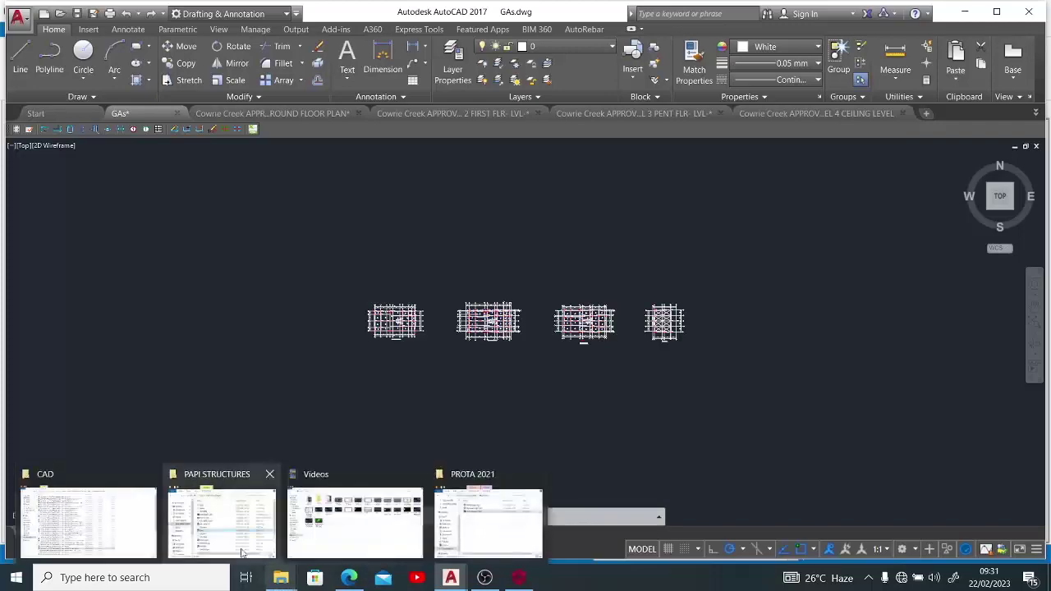
left_click(90, 521)
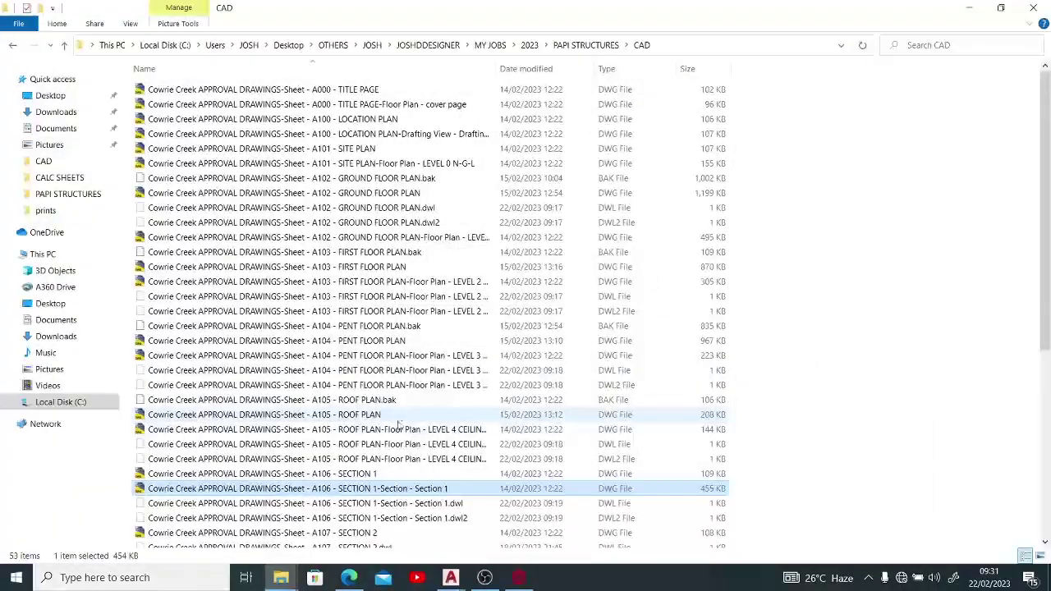
scroll(383, 451, "down", 3)
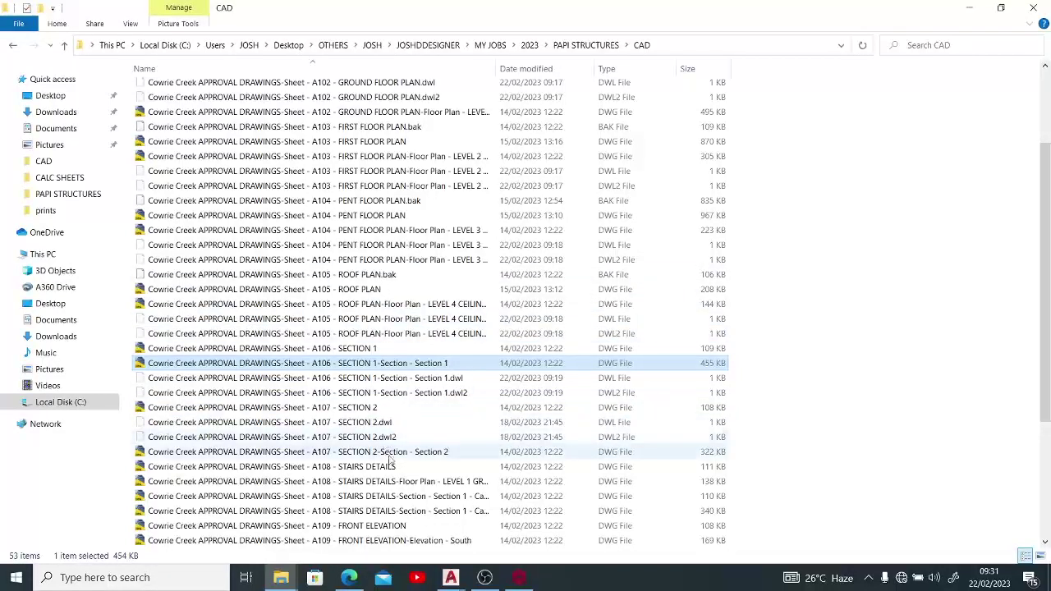
left_click(402, 544)
double_click(401, 541)
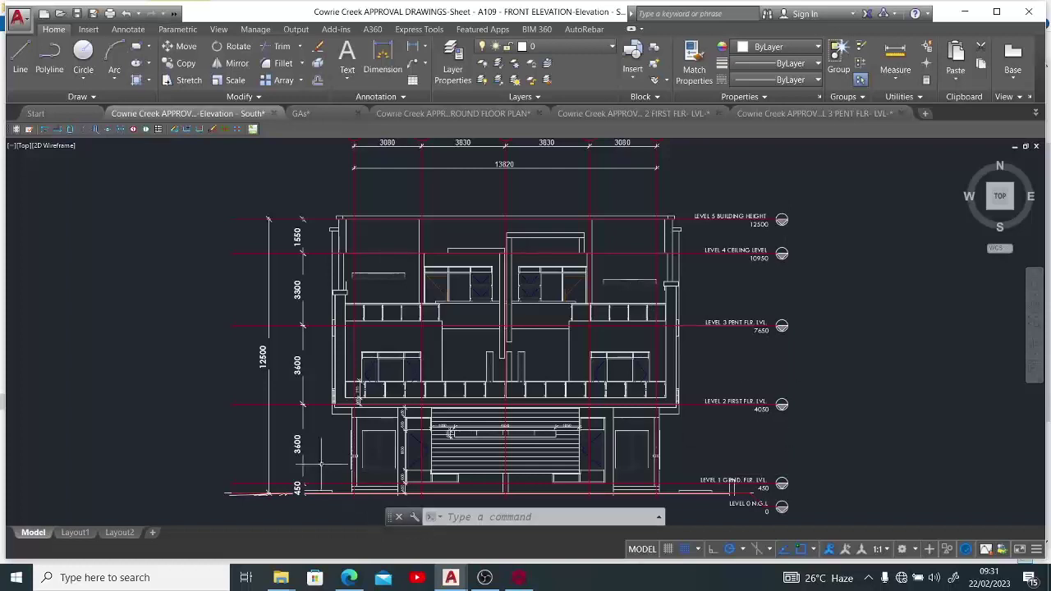
mouse_move(302, 435)
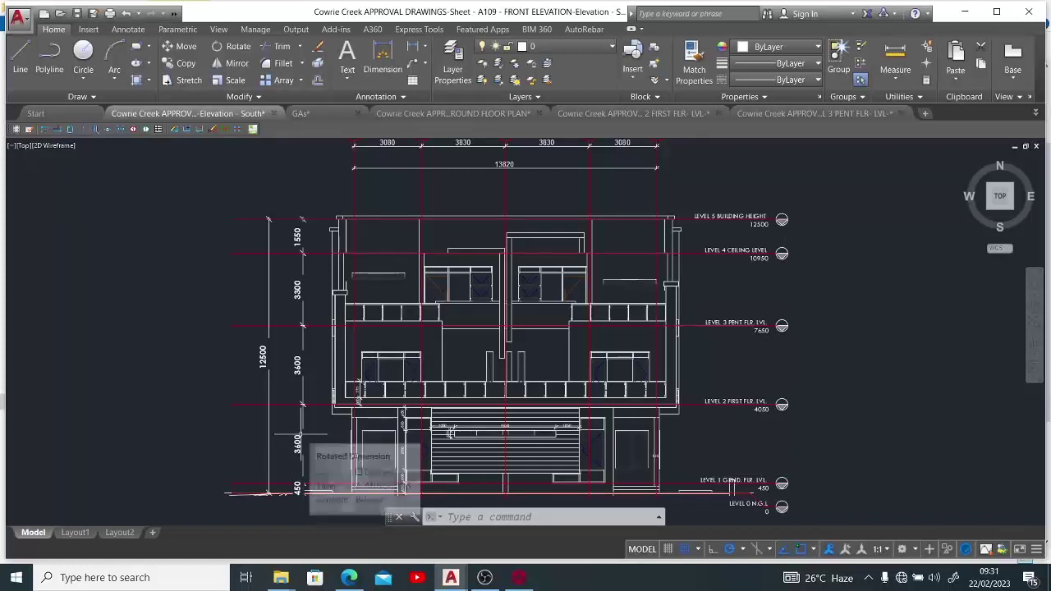
scroll(790, 414, "up", 5)
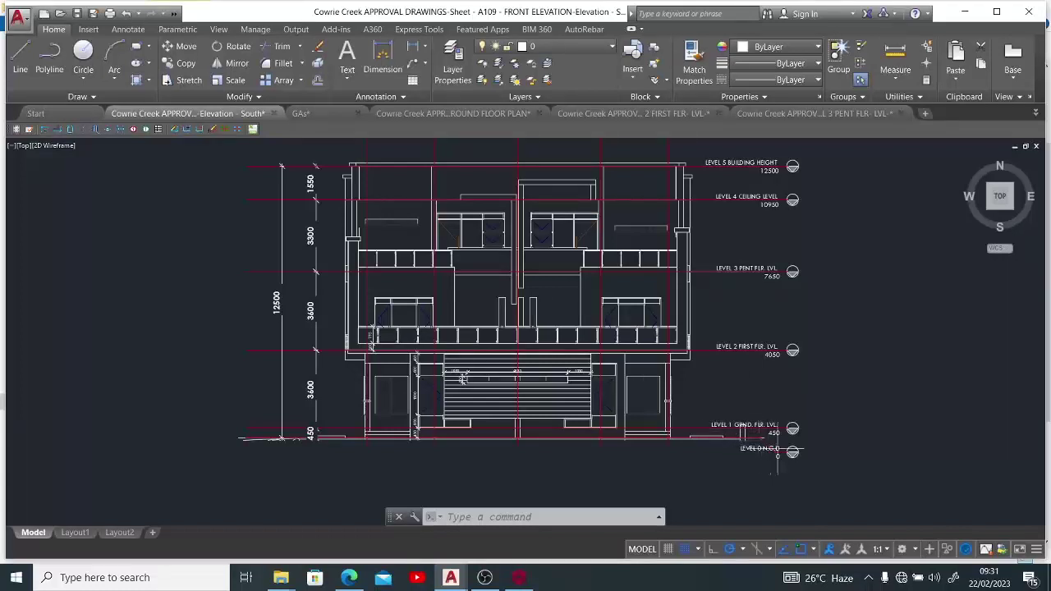
scroll(778, 447, "up", 6)
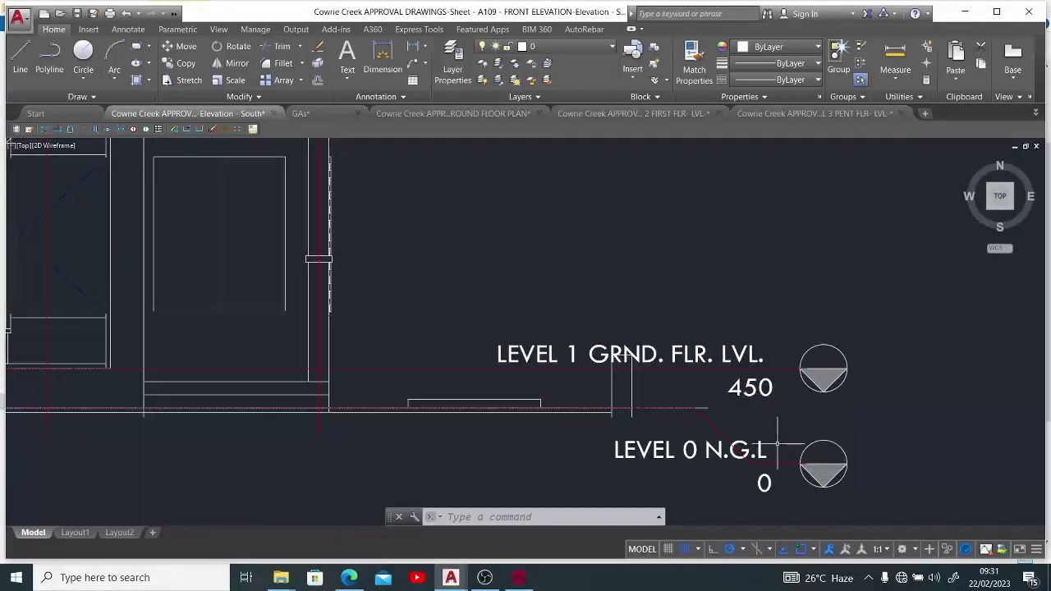
scroll(776, 446, "down", 4)
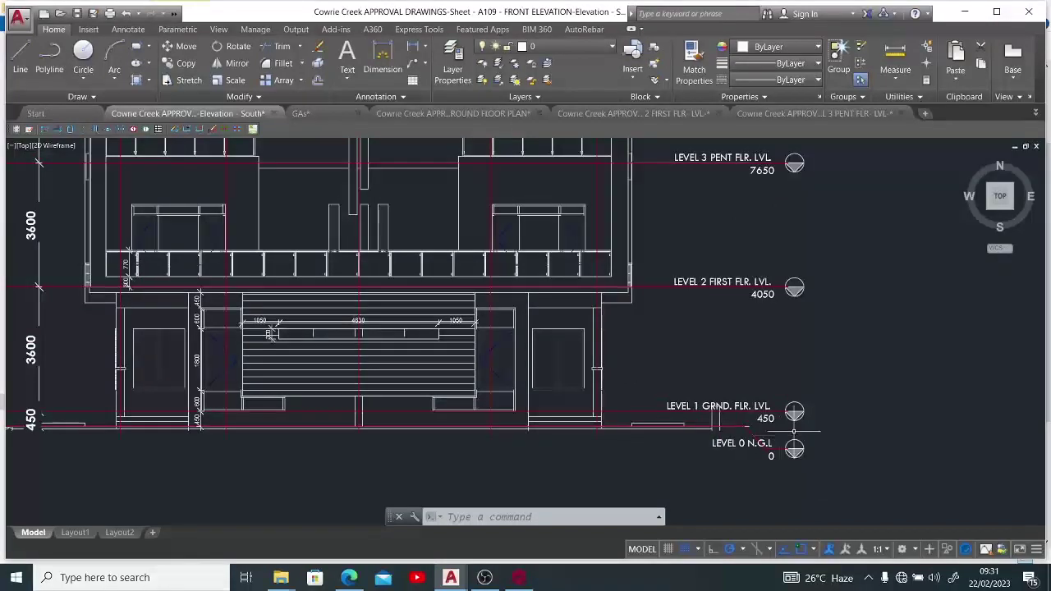
middle_click_drag(182, 353, 488, 404)
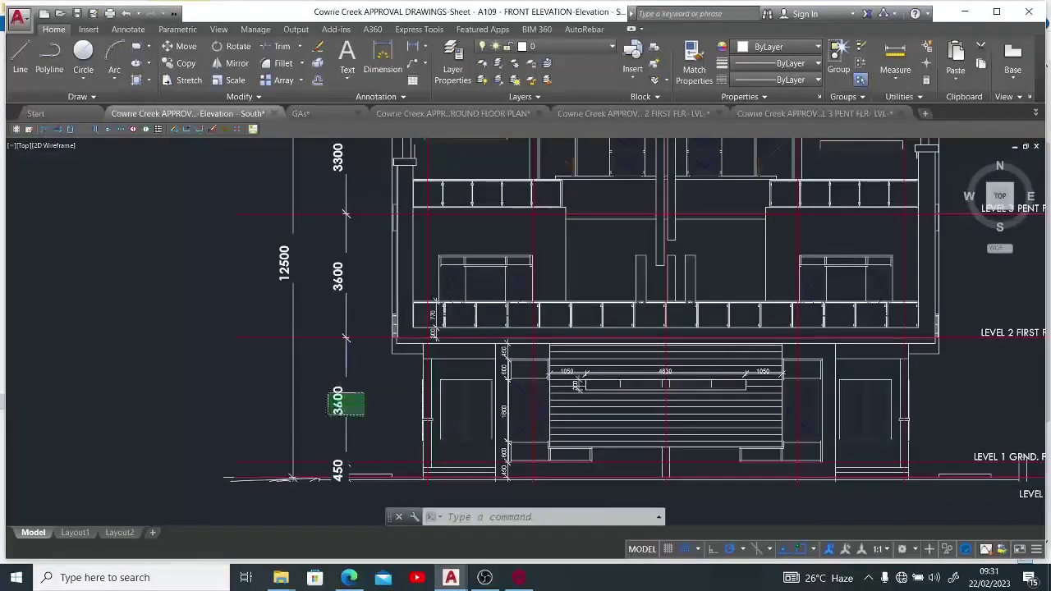
left_click(339, 400)
key("Escape")
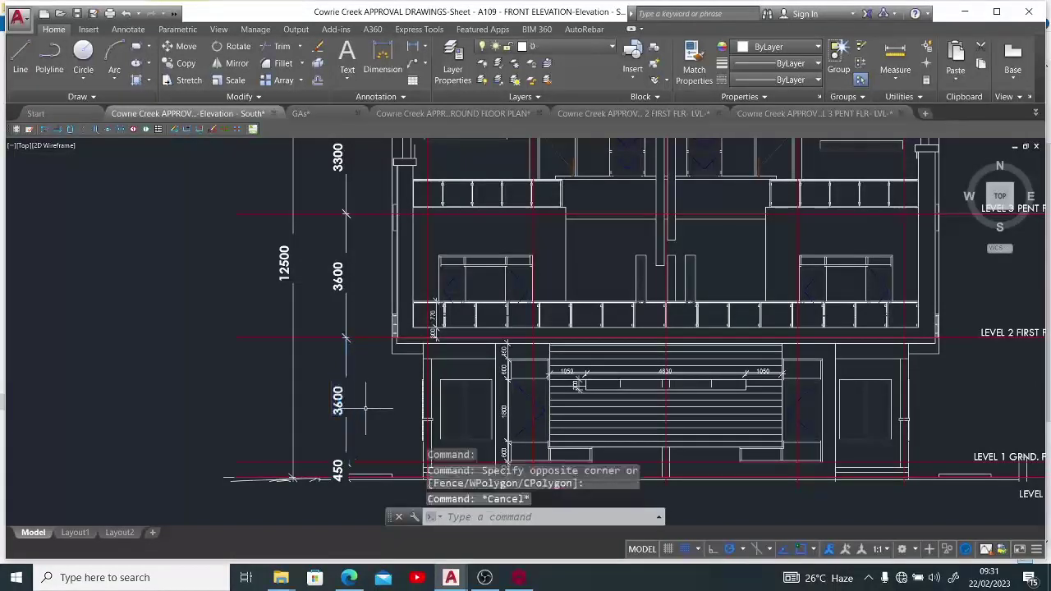
scroll(323, 465, "down", 2)
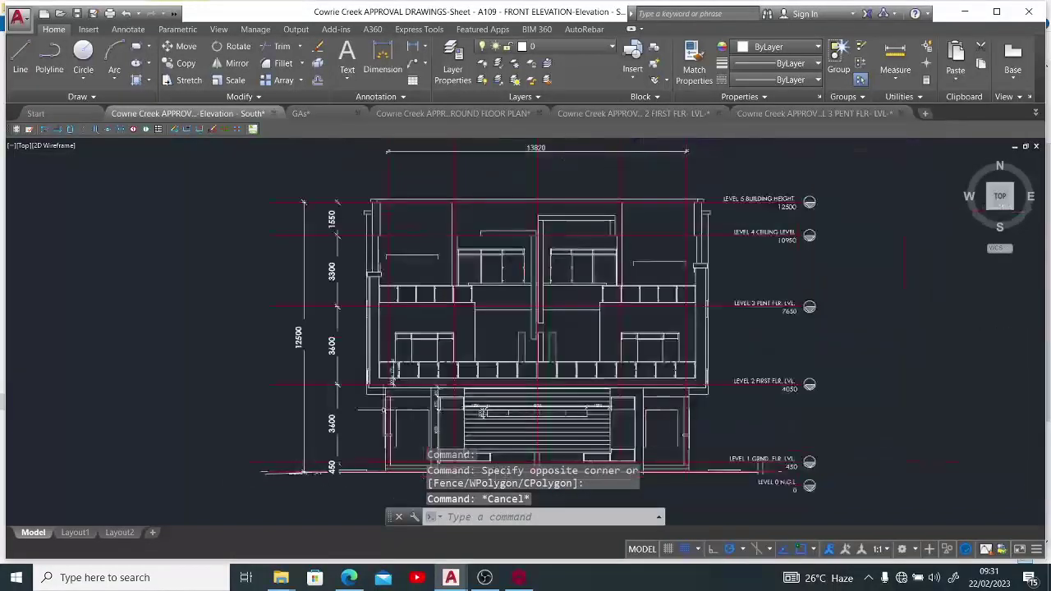
scroll(353, 355, "up", 3)
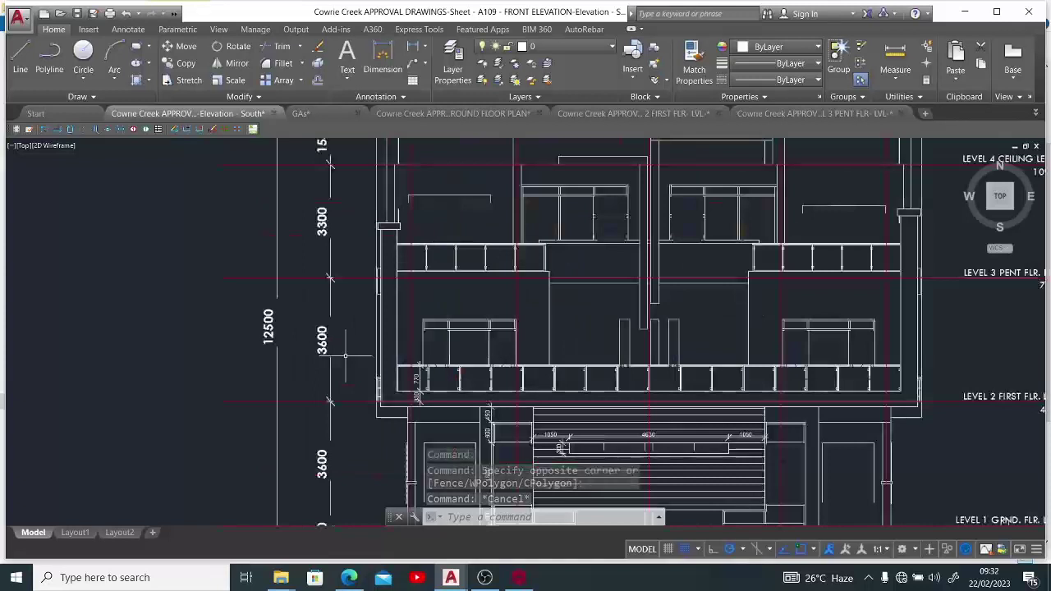
scroll(340, 359, "down", 2)
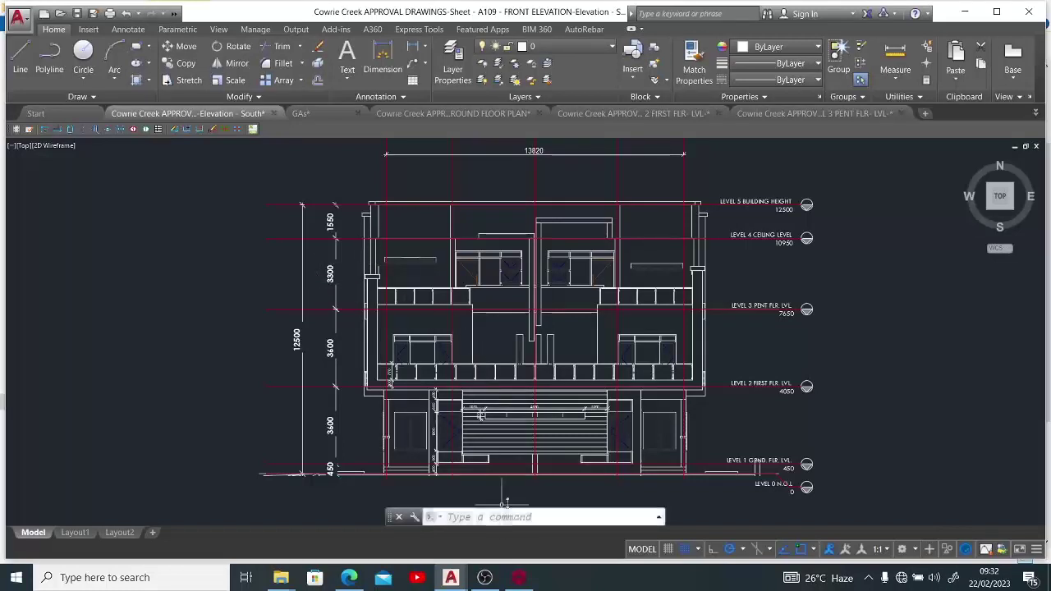
Back in ProtaStructure, open the Edit Storey table for the Storeys group.
left_click(524, 577)
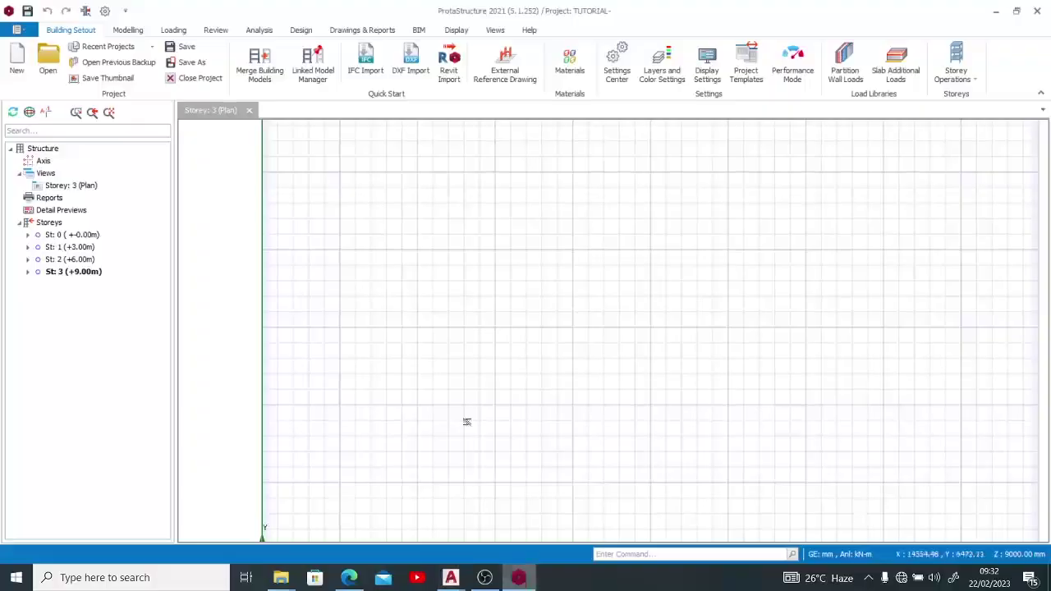
left_click(52, 224)
right_click(52, 224)
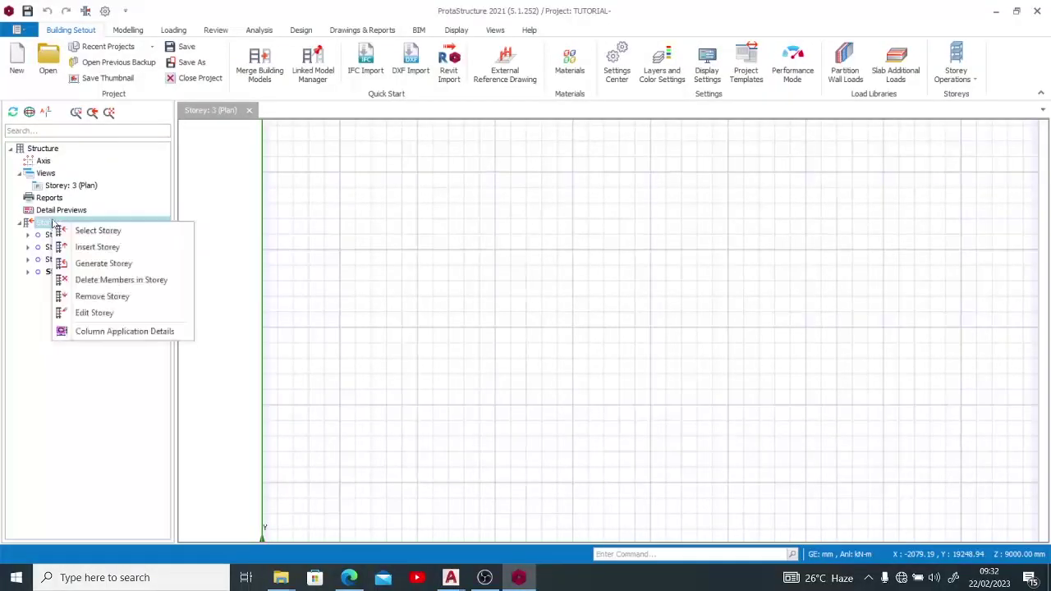
left_click(92, 313)
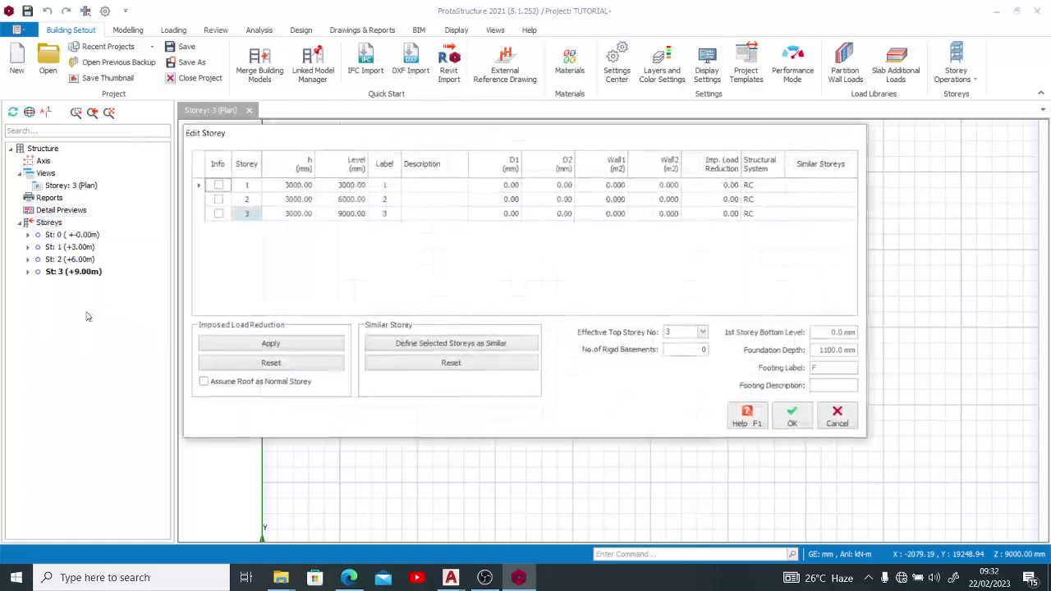
Set storey heights to 3600, 3600 and 3300 mm for rows 1–3.
left_click(293, 188)
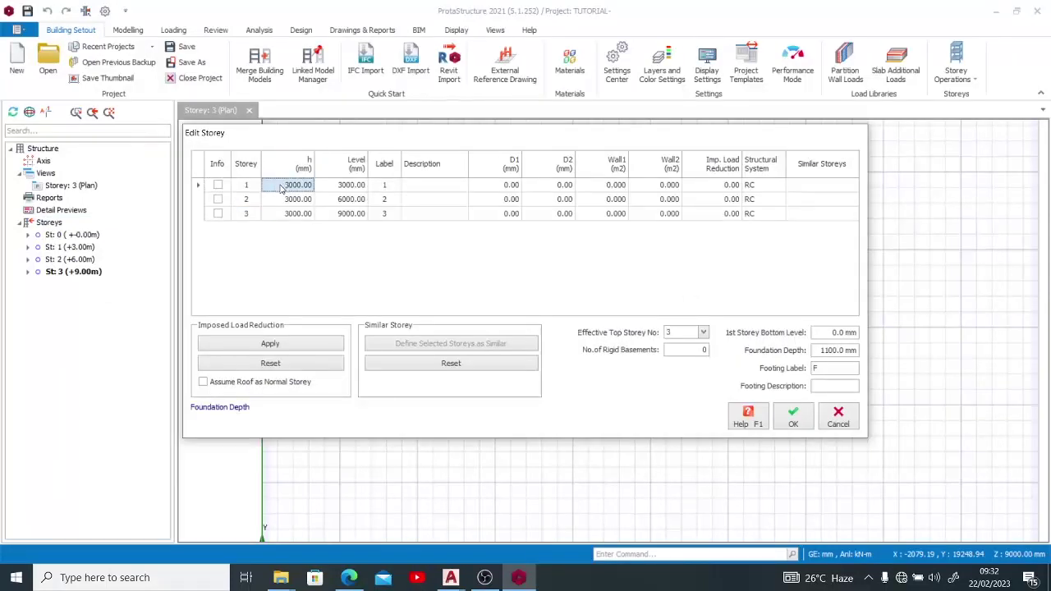
left_click(280, 184)
type("600")
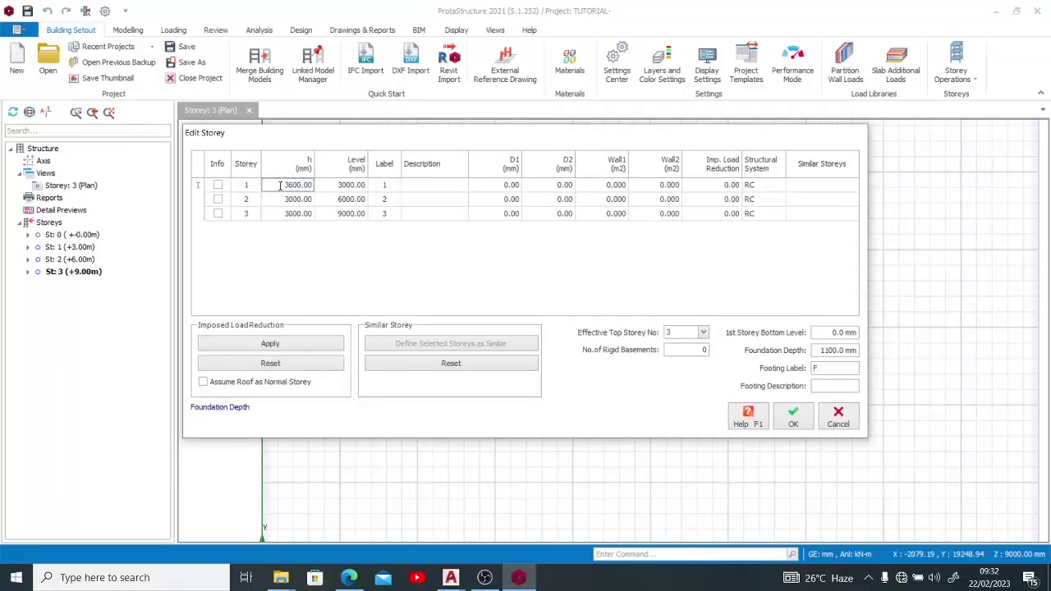
left_click(444, 213)
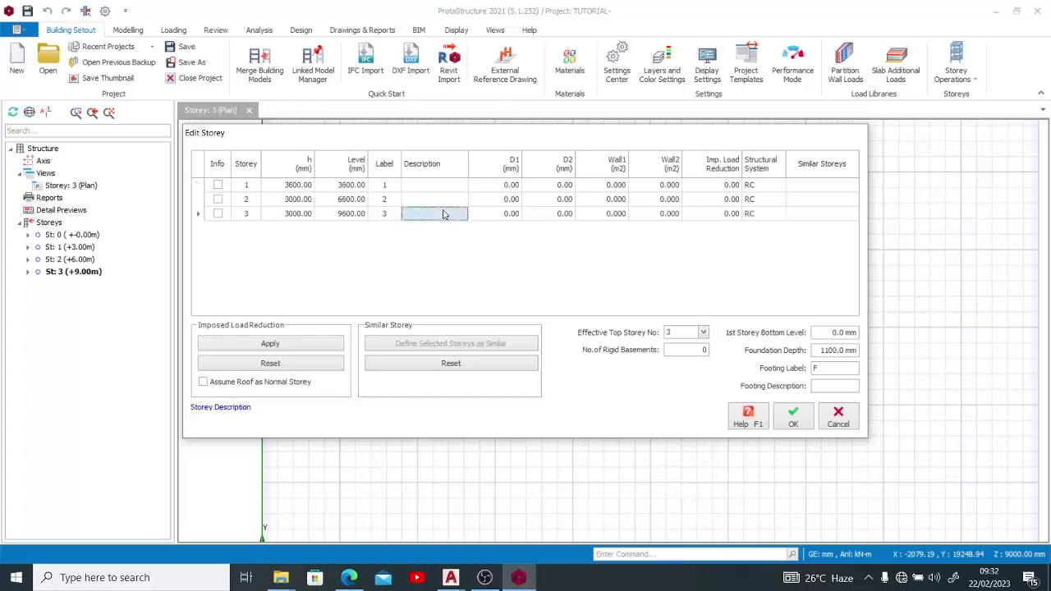
left_click(310, 201)
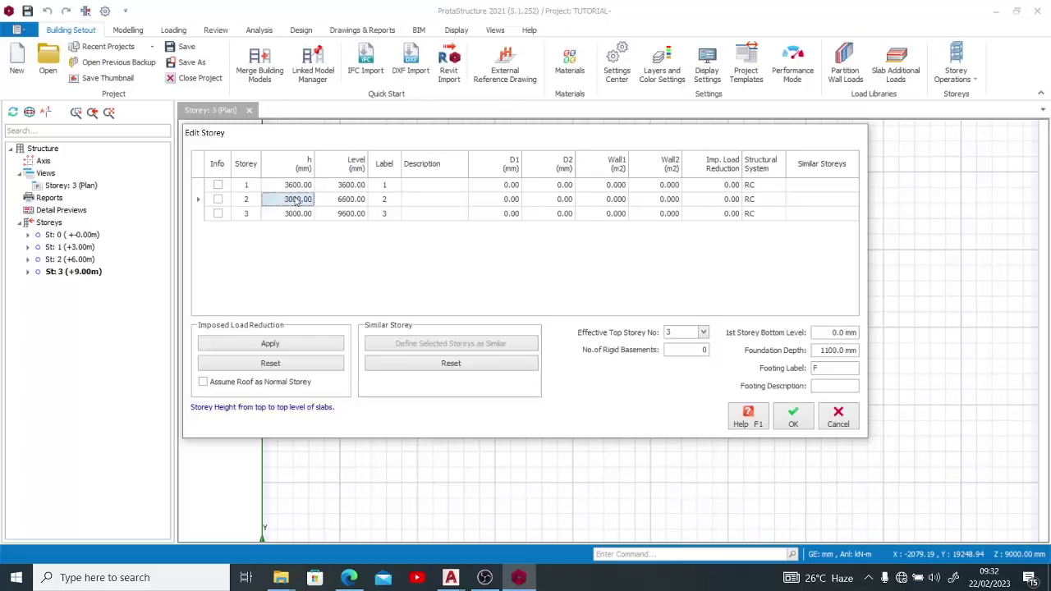
left_click(297, 199)
type("600")
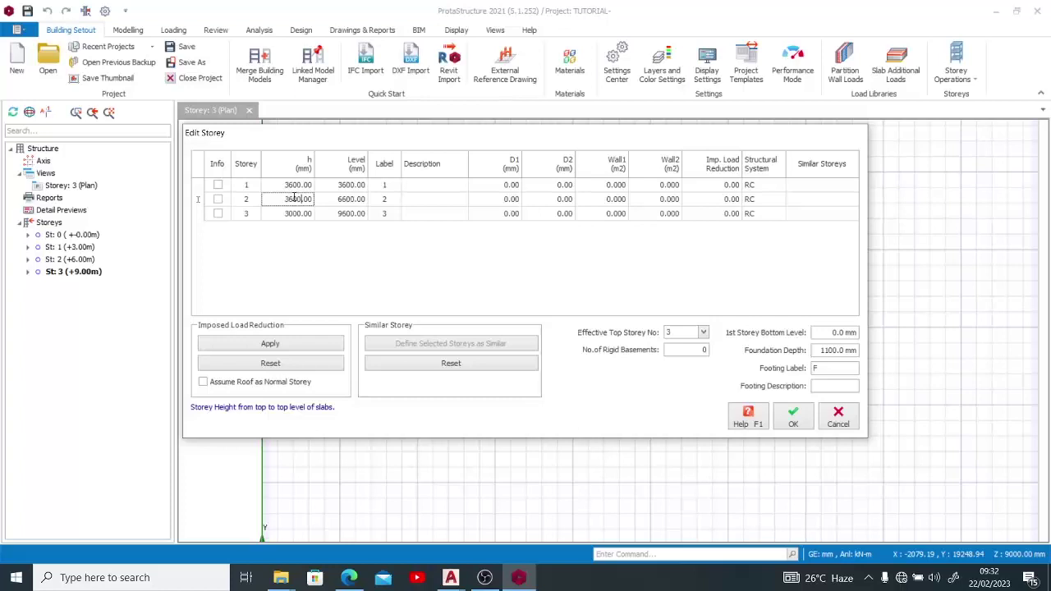
left_click(267, 215)
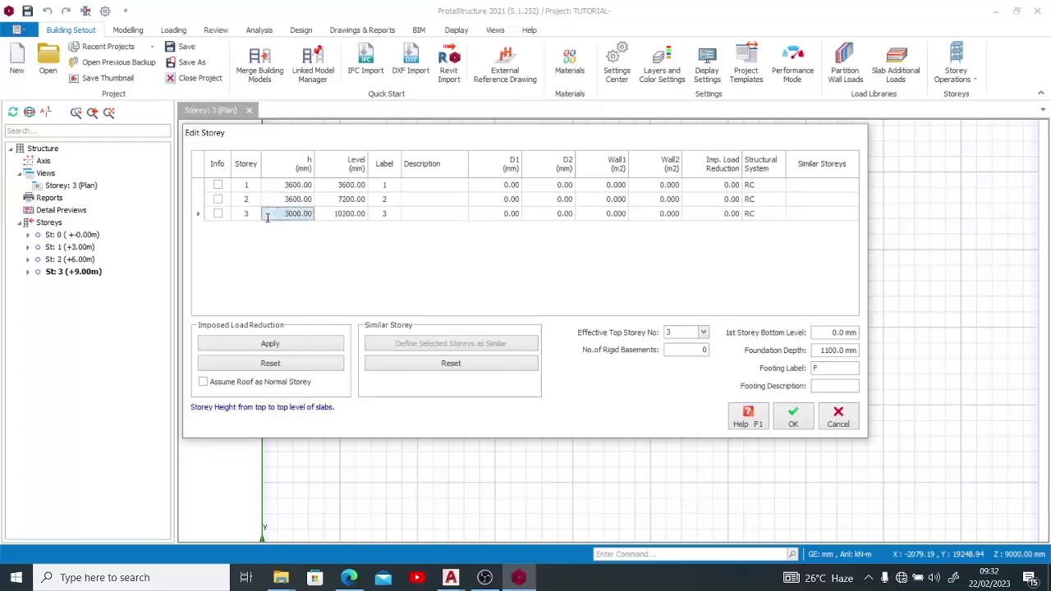
left_click(267, 215)
type("300")
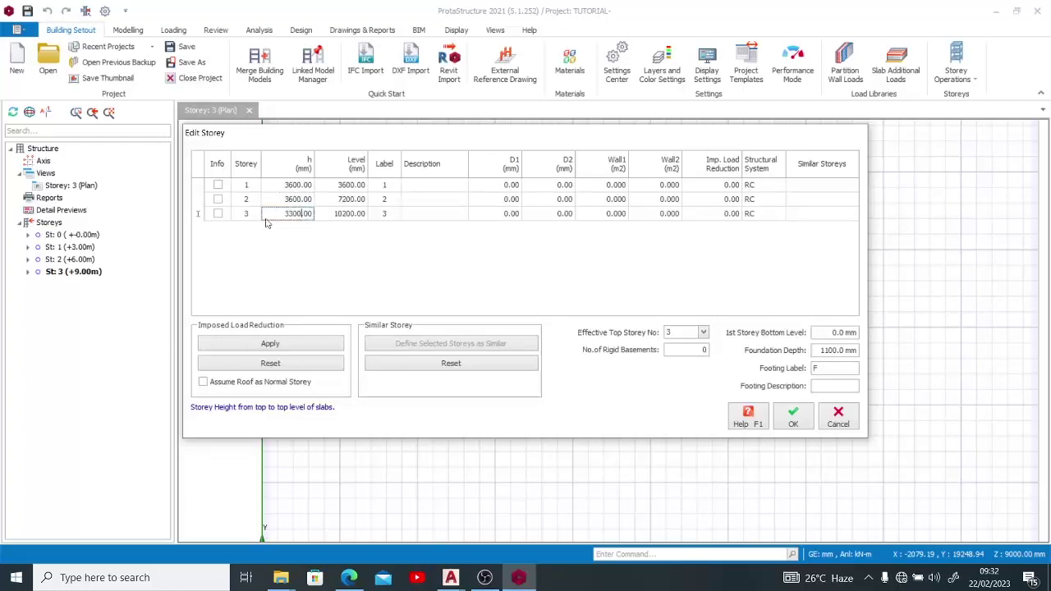
left_click(434, 217)
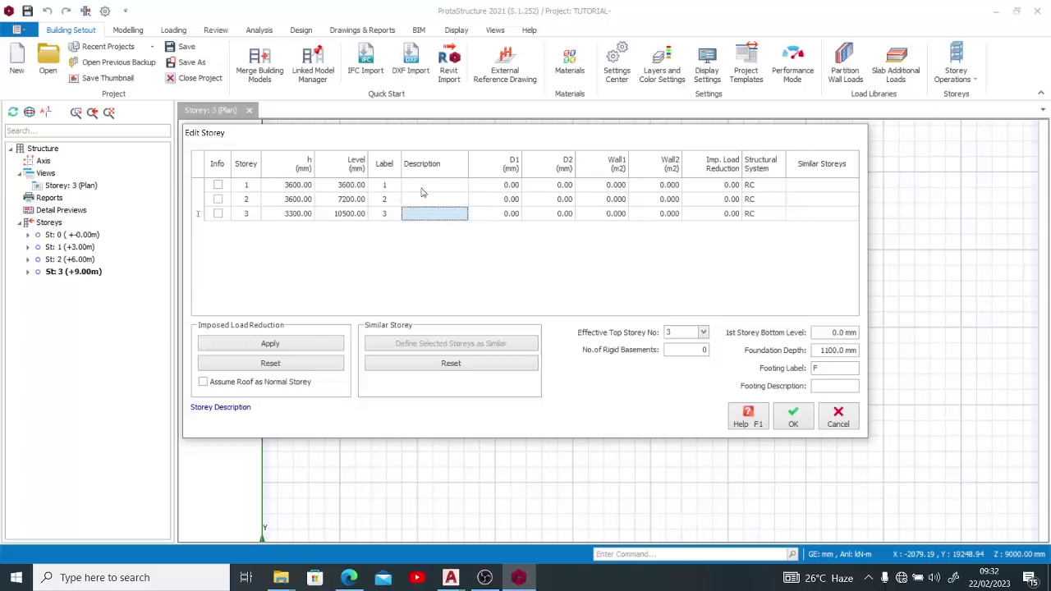
Enter descriptions FIRST FLOOR, PENT FLOOR and ROOF for storeys 1–3.
double_click(422, 187)
type("FIRST FLOOR")
left_click(420, 202)
left_click(420, 200)
type("PENT FLOOR")
left_click(423, 216)
type("ROOF")
left_click(475, 214)
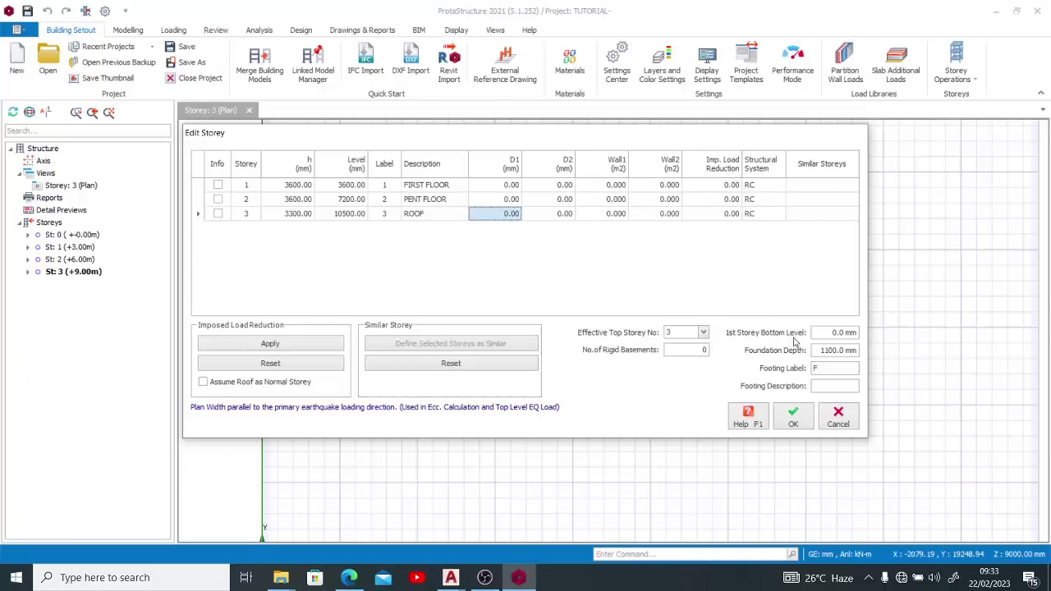
Replace the 1100 foundation depth value with 1200 mm.
left_click_drag(822, 351, 866, 360)
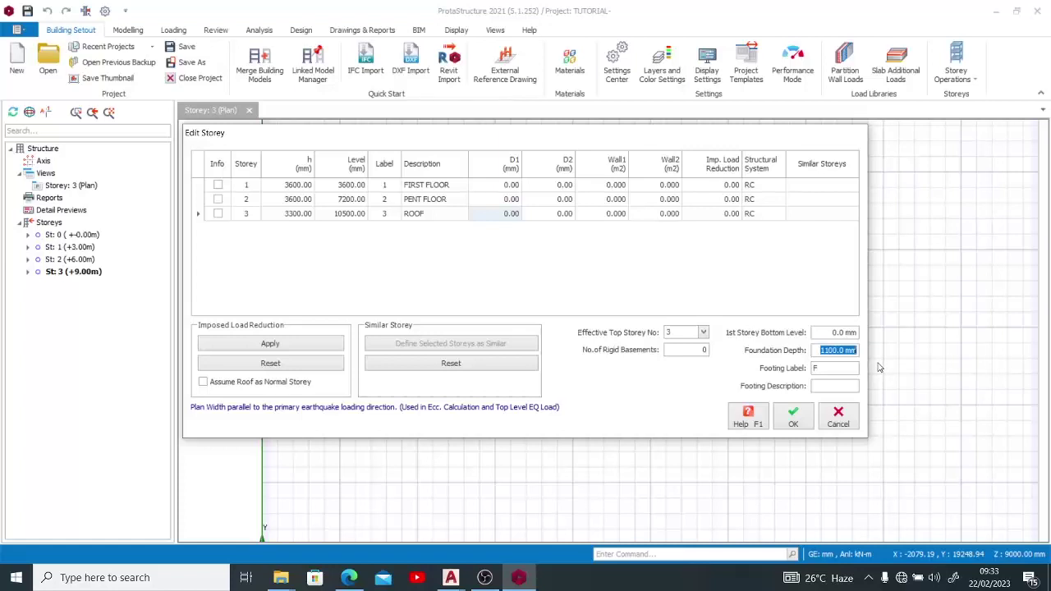
type("1200")
Commit the 1200 mm foundation depth, close Edit Storey with OK, and collapse the ROOF node.
left_click(818, 368)
left_click(793, 423)
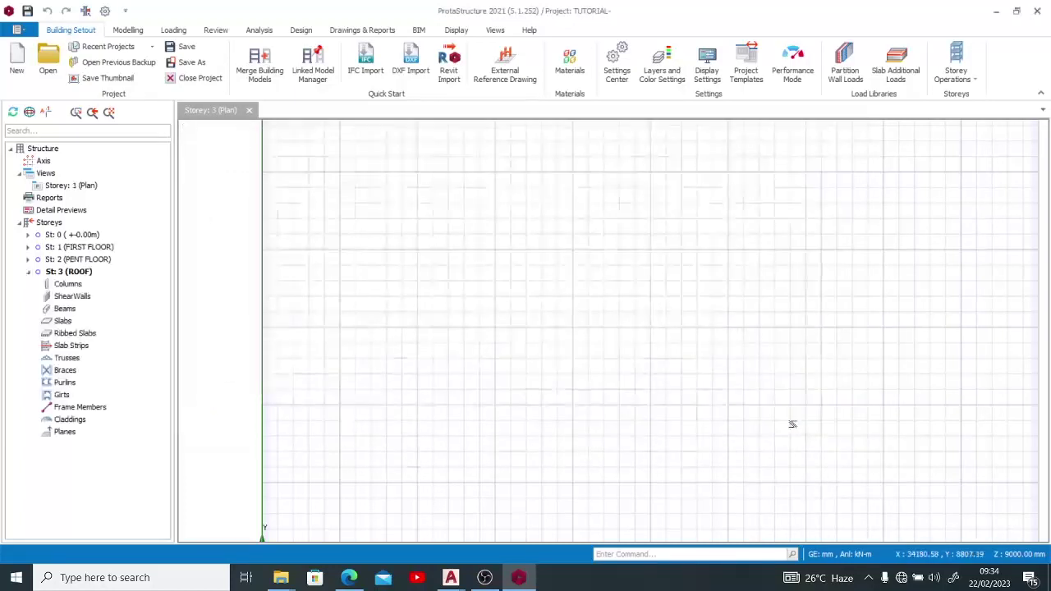
left_click(28, 271)
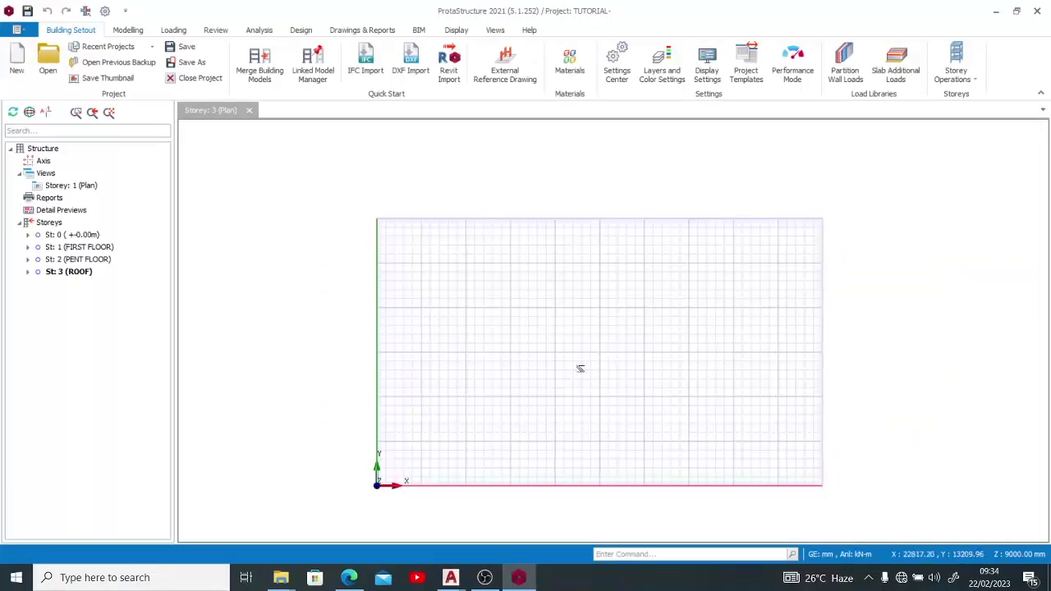
scroll(579, 368, "up", 1)
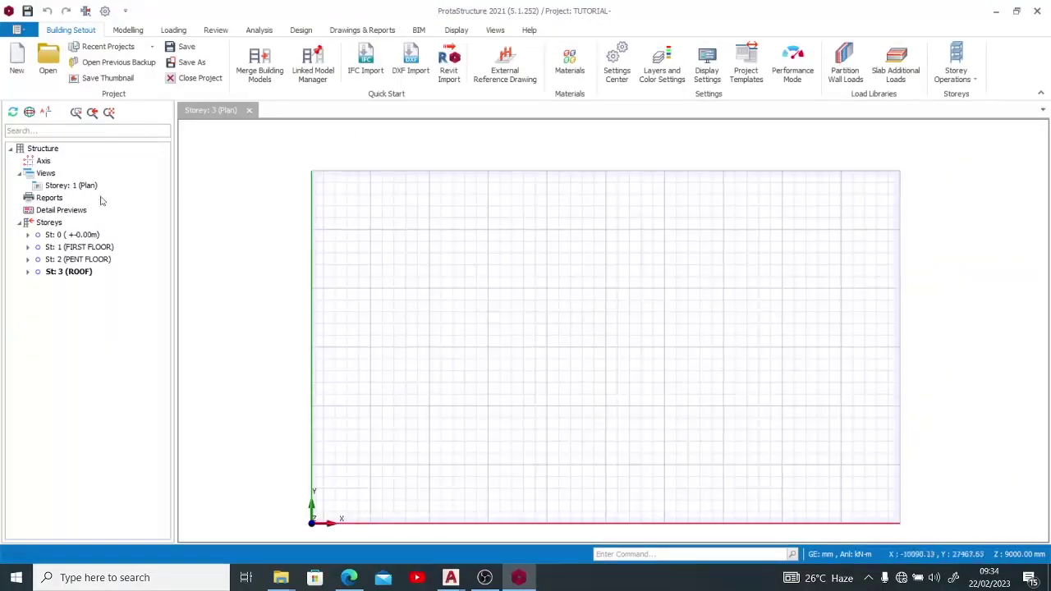